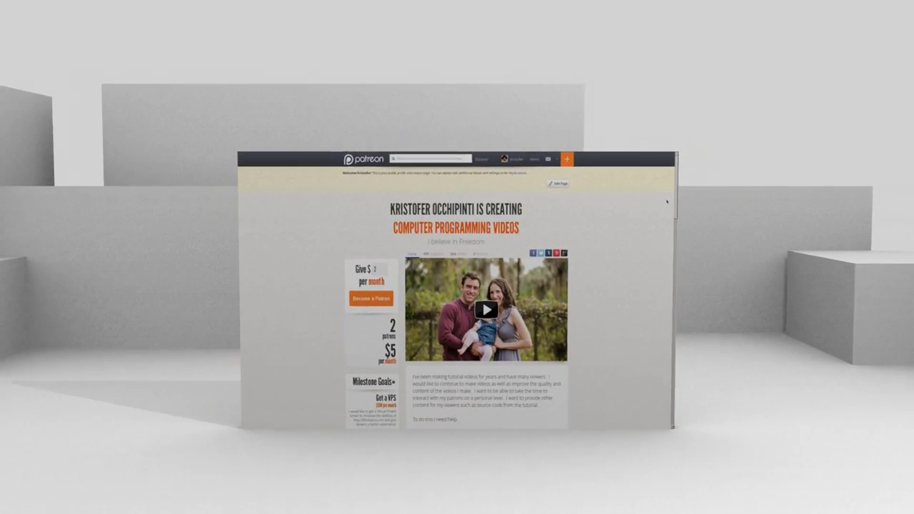
pyautogui.scroll(-3, 634, 203)
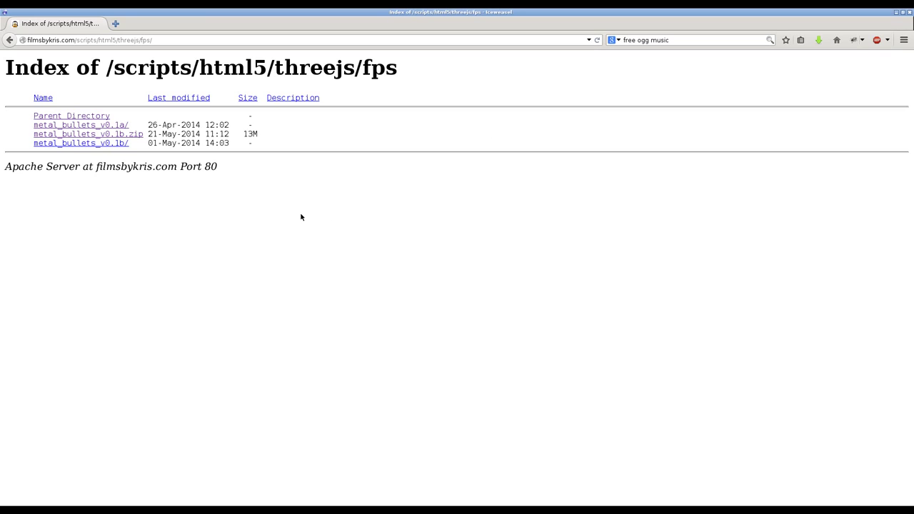
# Download metal_bullets_v0.1b.zip into the www folder and check the download's progress.
pyautogui.rightClick(109, 137)
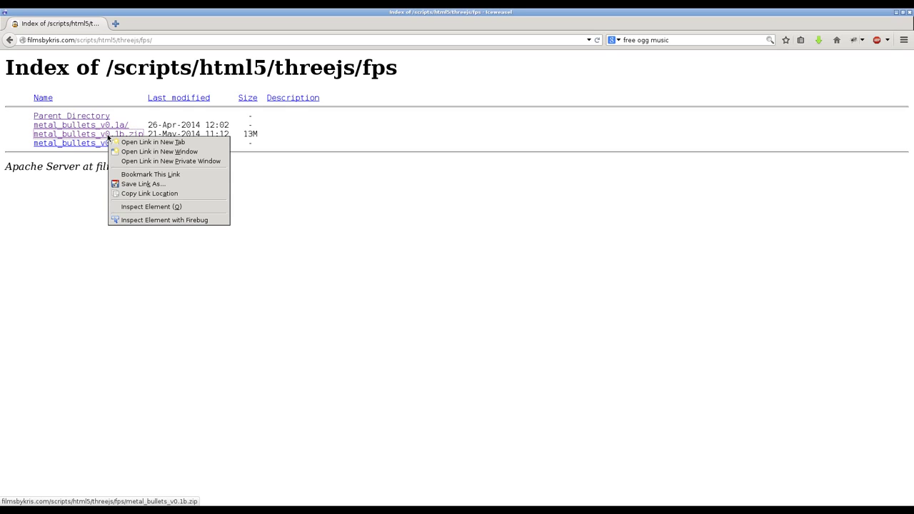
pyautogui.click(179, 184)
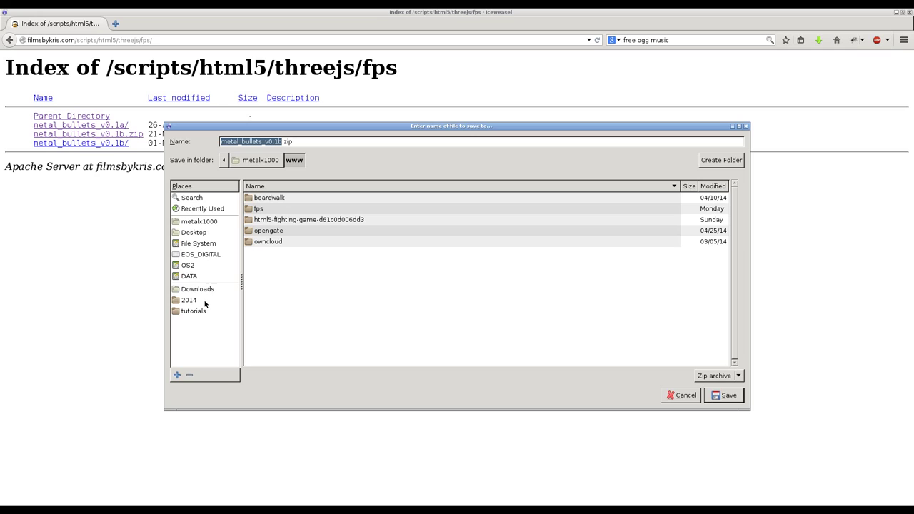
pyautogui.click(199, 222)
pyautogui.doubleClick(290, 338)
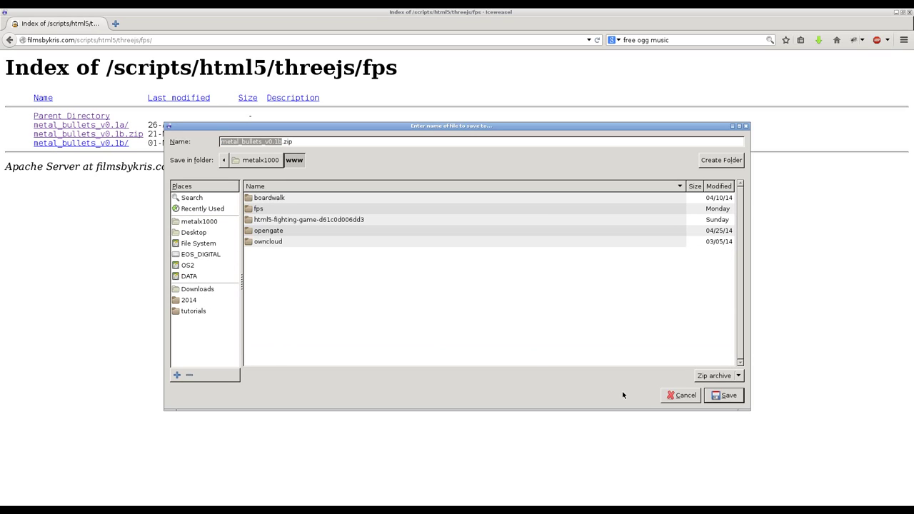
pyautogui.click(724, 395)
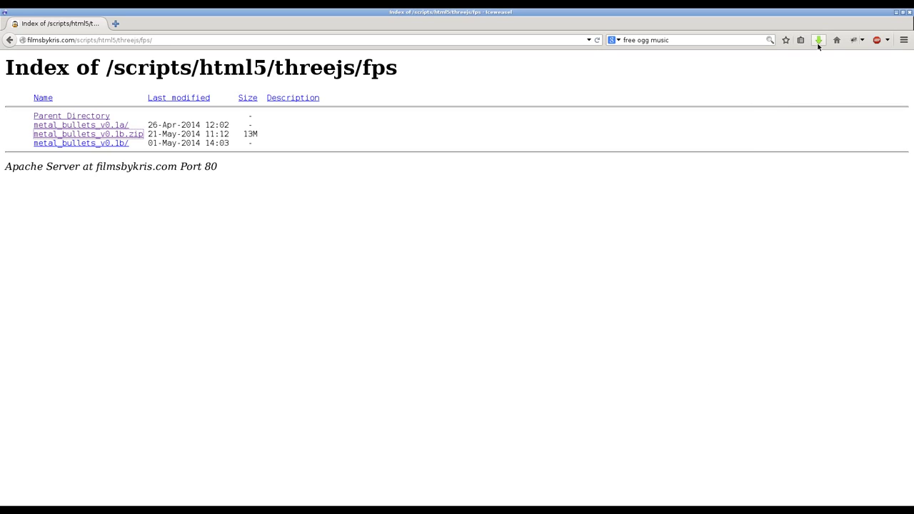
pyautogui.click(818, 43)
pyautogui.click(818, 43)
pyautogui.click(818, 43)
pyautogui.click(818, 43)
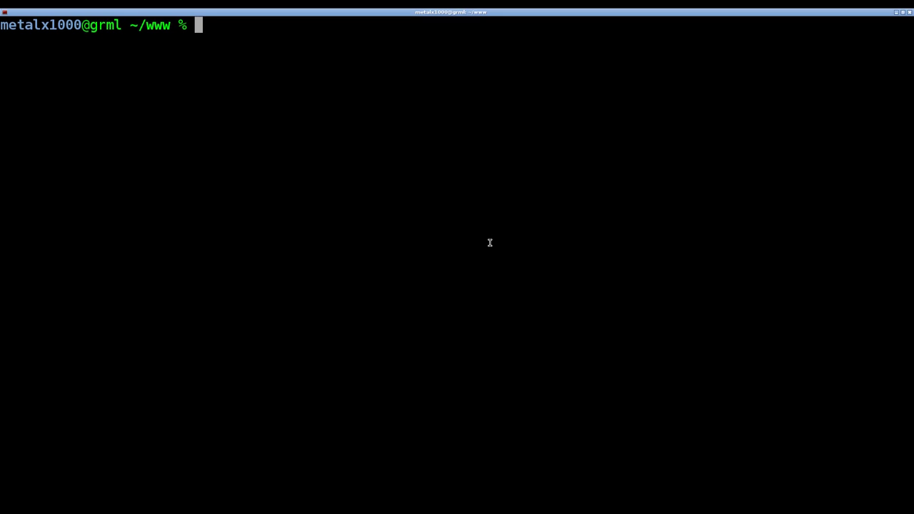
# Extract metal_bullets_v0.1b.zip in the ~/www directory from the terminal.
pyautogui.write('unzip me')
pyautogui.press('Tab')
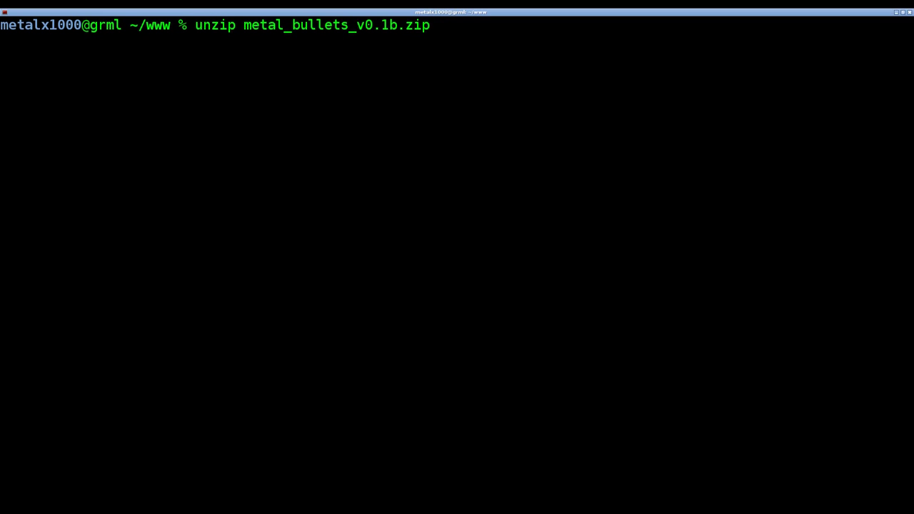
pyautogui.press('Return')
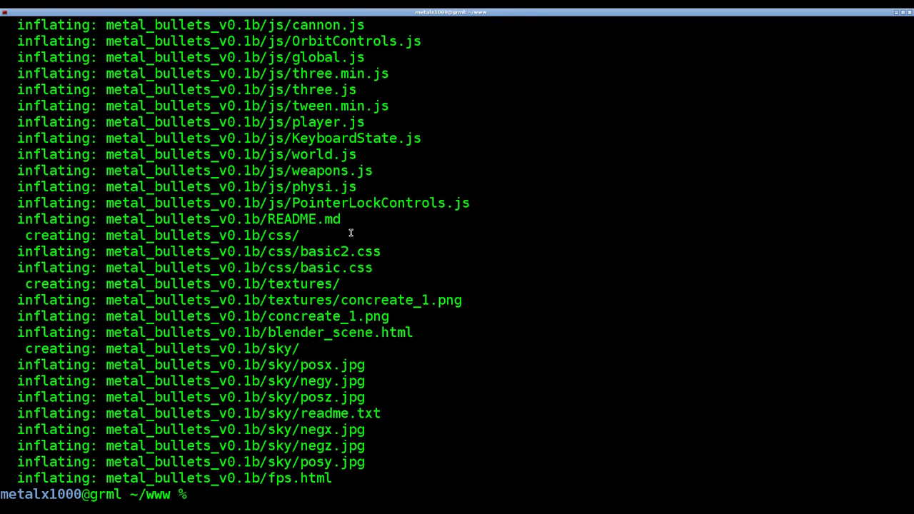
# Switch to the Iceweasel browser and open localhost/metalx1000/ in a new tab.
pyautogui.hotkey('alt', 'Tab')
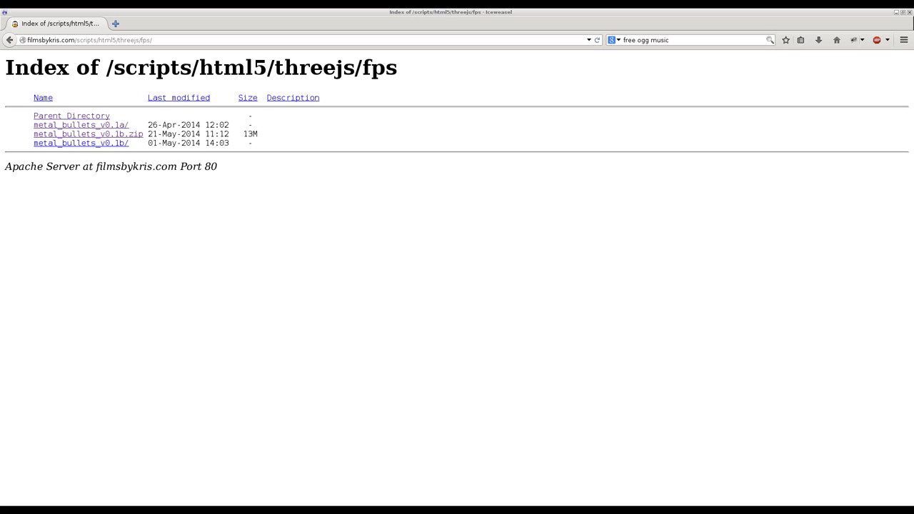
pyautogui.click(122, 24)
pyautogui.write('localhost/')
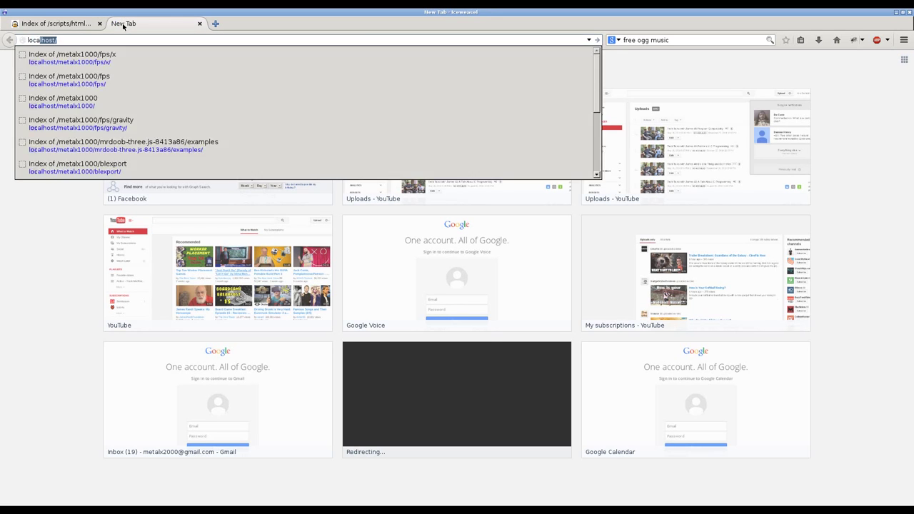
pyautogui.press('Down')
pyautogui.press('Right')
pyautogui.press('BackSpace')
pyautogui.press('BackSpace')
pyautogui.press('BackSpace')
pyautogui.press('BackSpace')
pyautogui.press('BackSpace')
pyautogui.press('BackSpace')
pyautogui.press('Return')
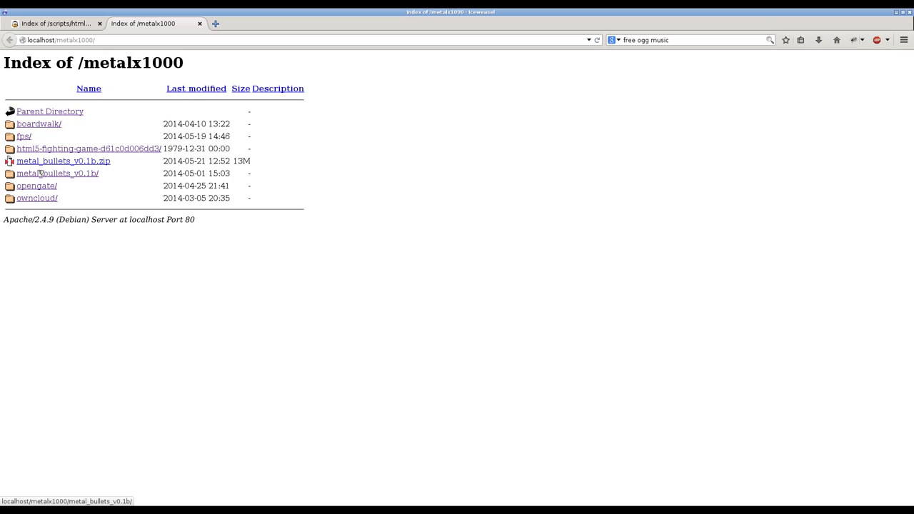
# Open the BabylonJS example through blender_scene.html in metal_bullets_v0.1b and look around the 3D scene.
pyautogui.click(92, 175)
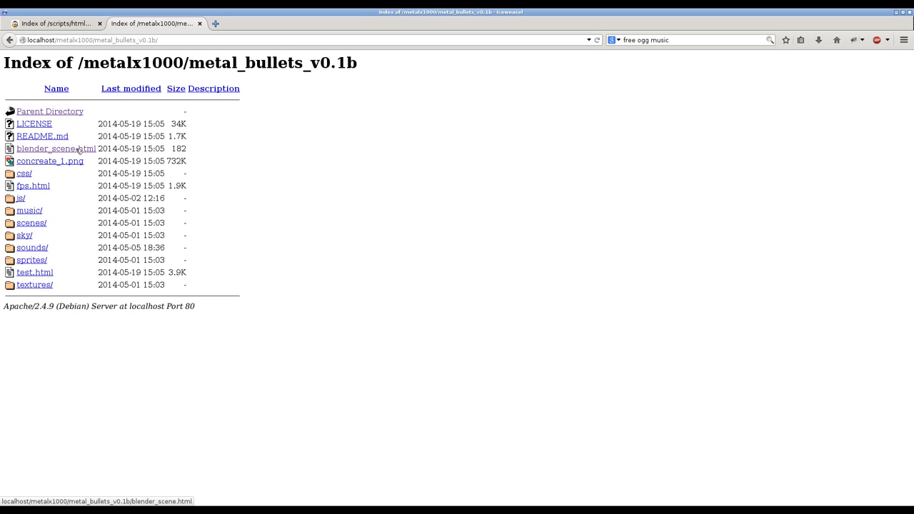
pyautogui.click(78, 150)
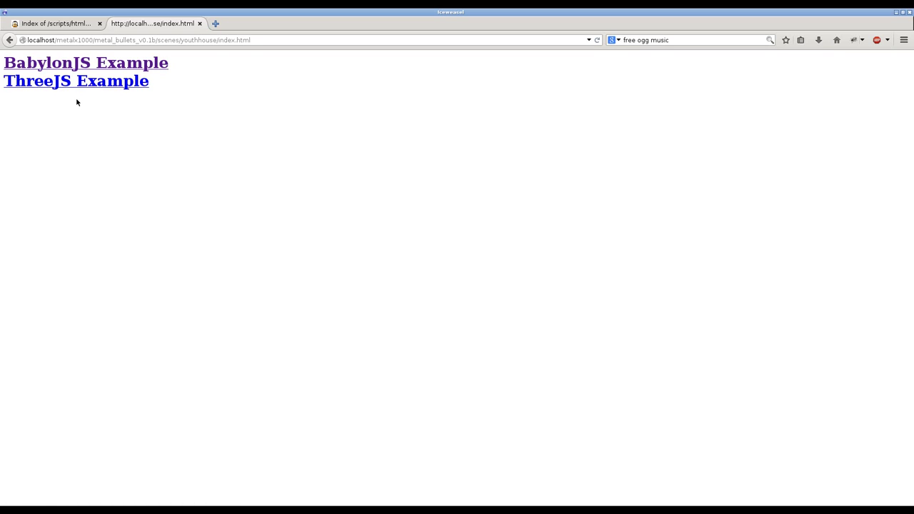
pyautogui.click(79, 66)
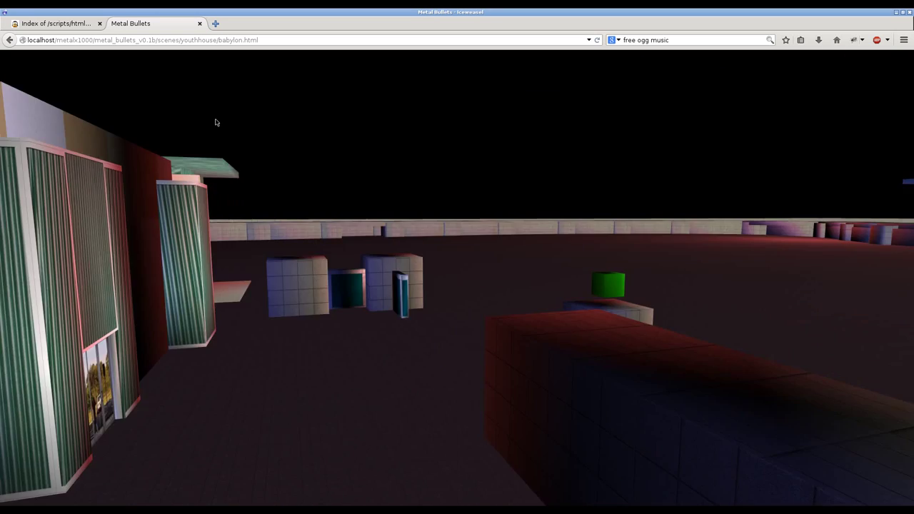
pyautogui.moveTo(214, 119); pyautogui.dragTo(184, 107)
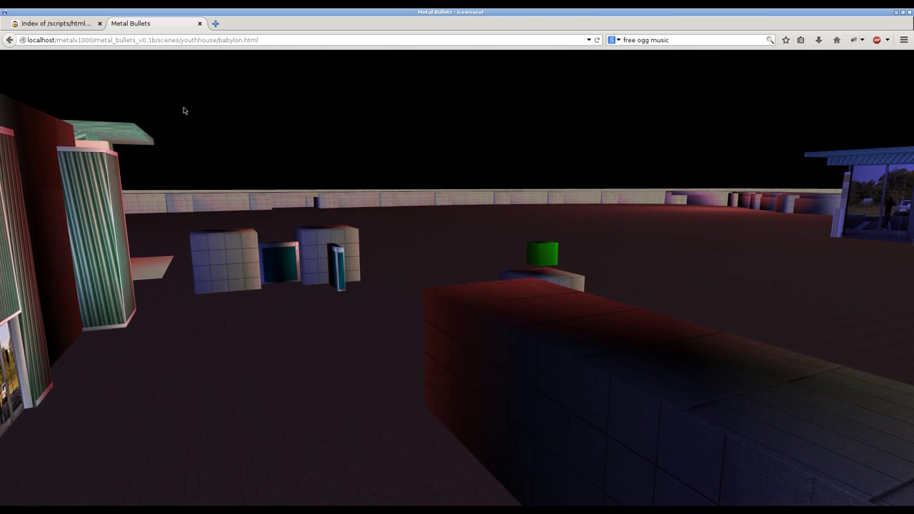
pyautogui.click(184, 111)
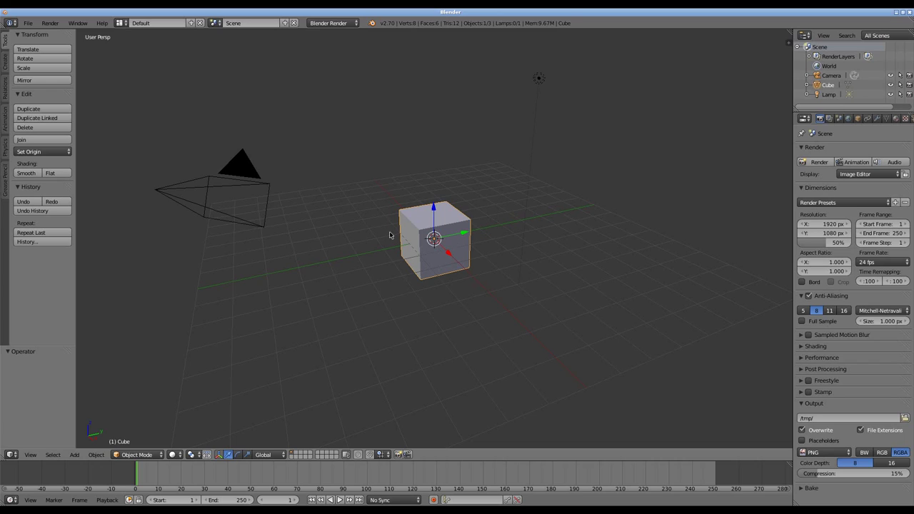
# In Blender, replace the default cube with a plane scaled by a factor of 20.
pyautogui.press('x')
pyautogui.click(410, 217)
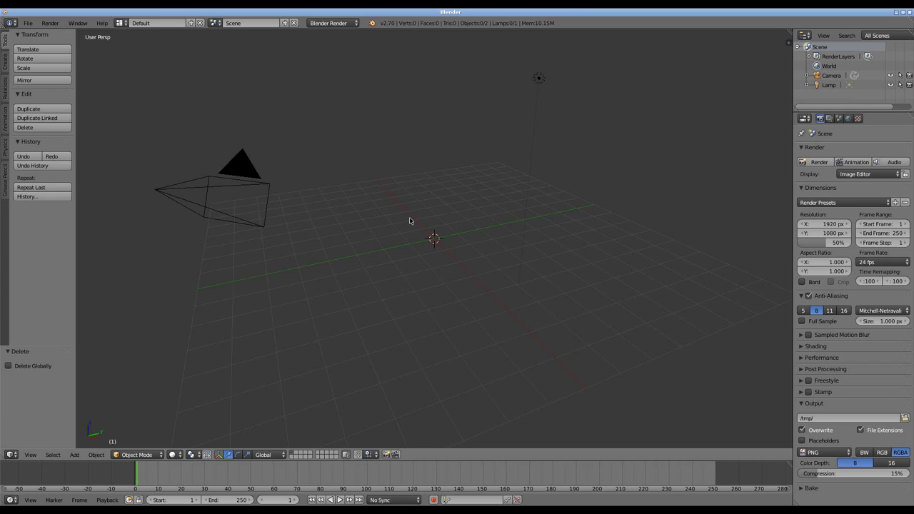
pyautogui.press('space')
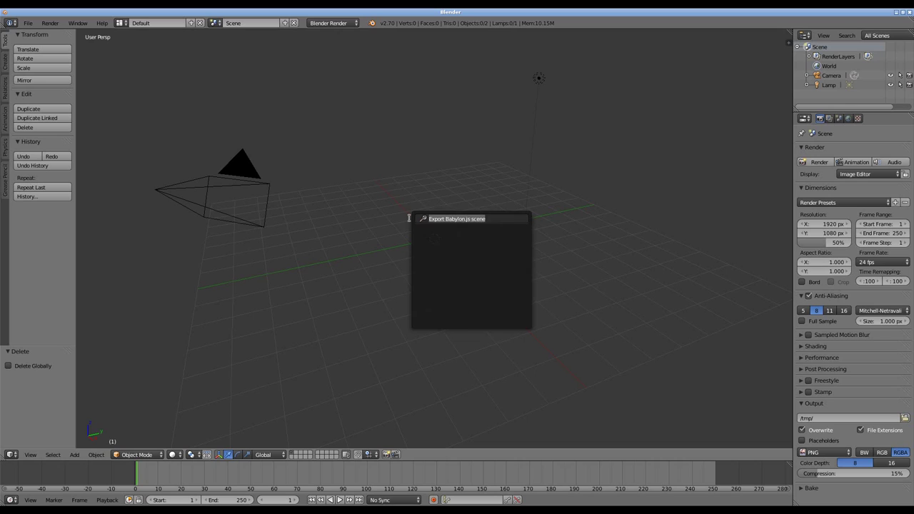
pyautogui.write('plane')
pyautogui.press('Return')
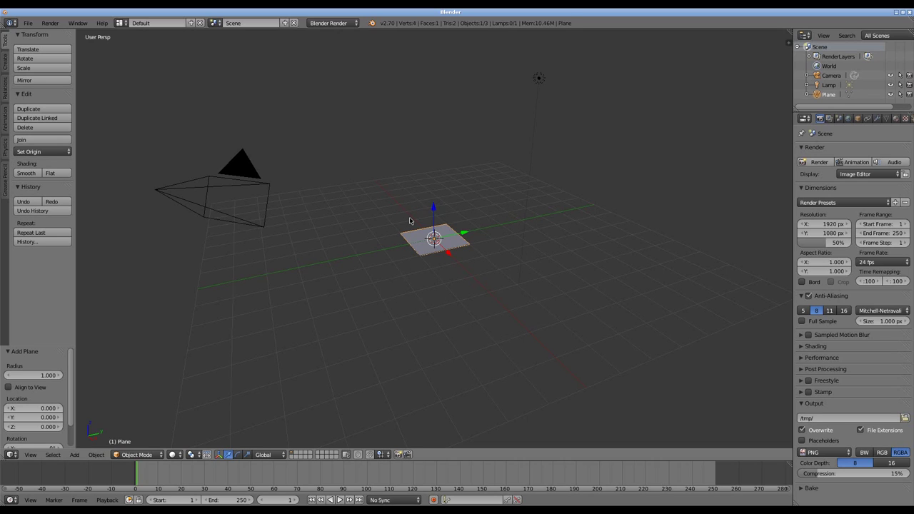
pyautogui.write('s20')
pyautogui.press('Return')
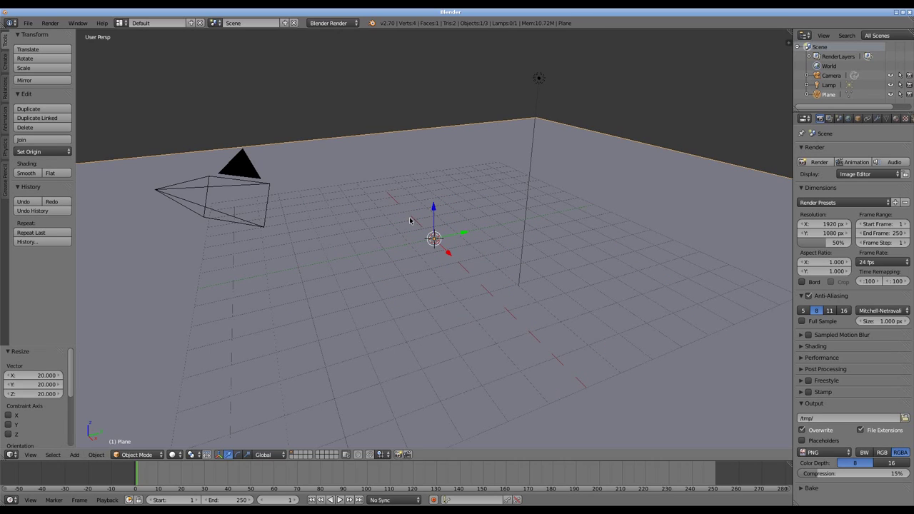
# Give the plane a new material with a bright cyan-blue diffuse color.
pyautogui.click(896, 119)
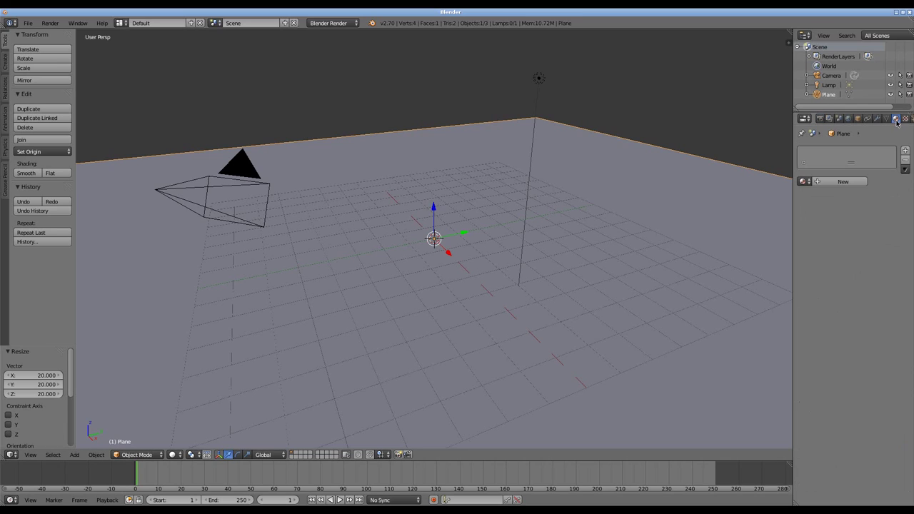
pyautogui.click(843, 182)
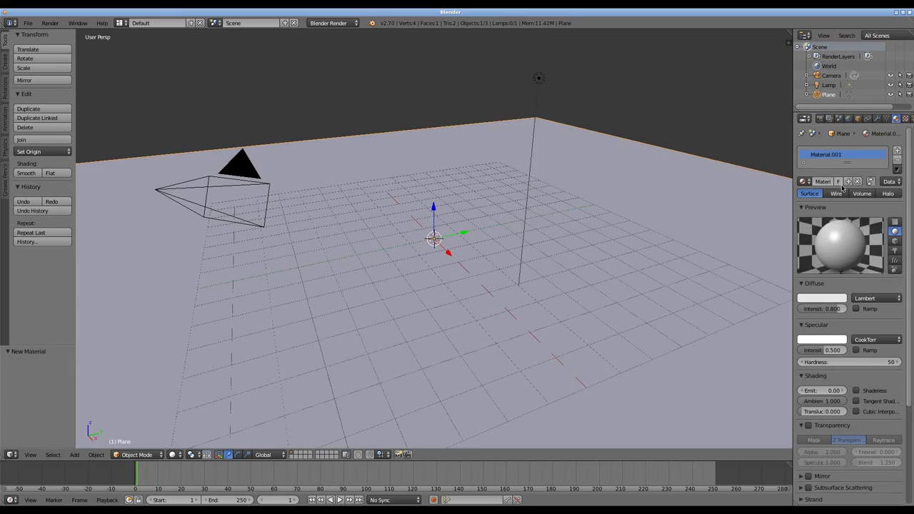
pyautogui.click(825, 298)
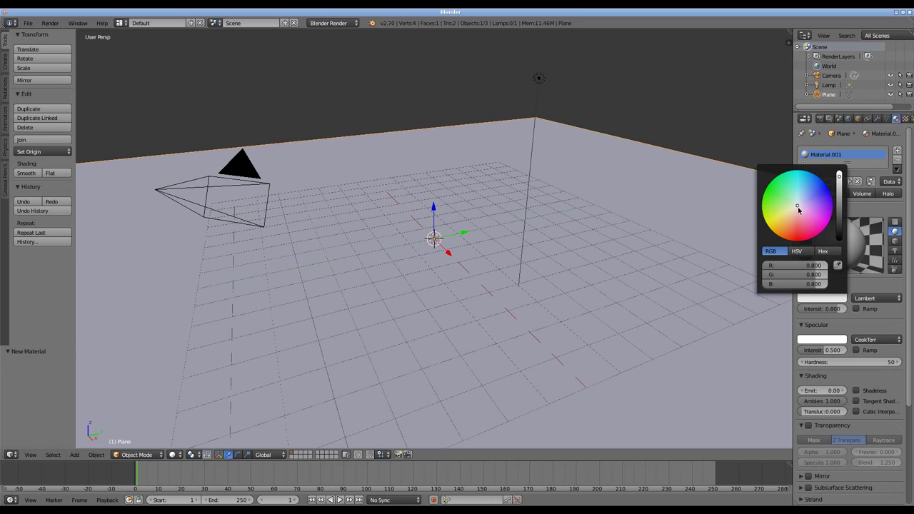
pyautogui.moveTo(798, 209); pyautogui.dragTo(811, 174)
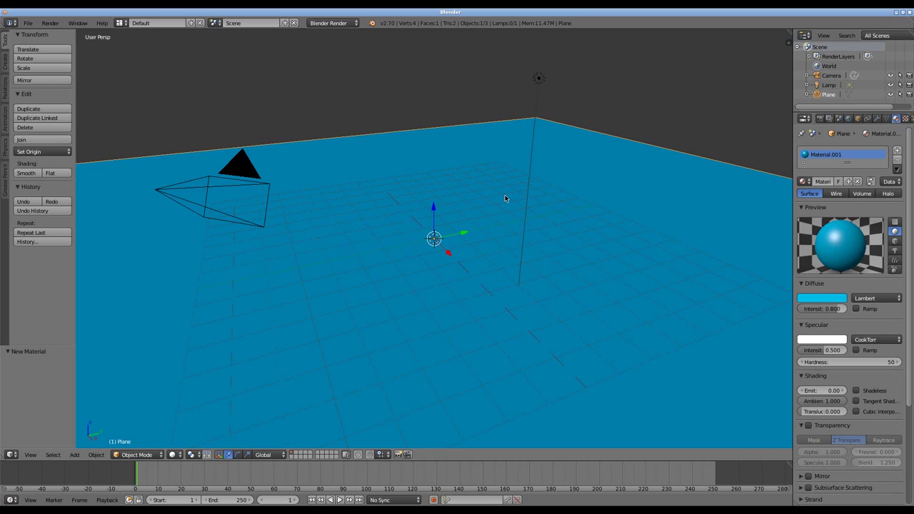
# Enable the Import-Export: Babylon.js add-on in the user preferences and close them.
pyautogui.click(32, 29)
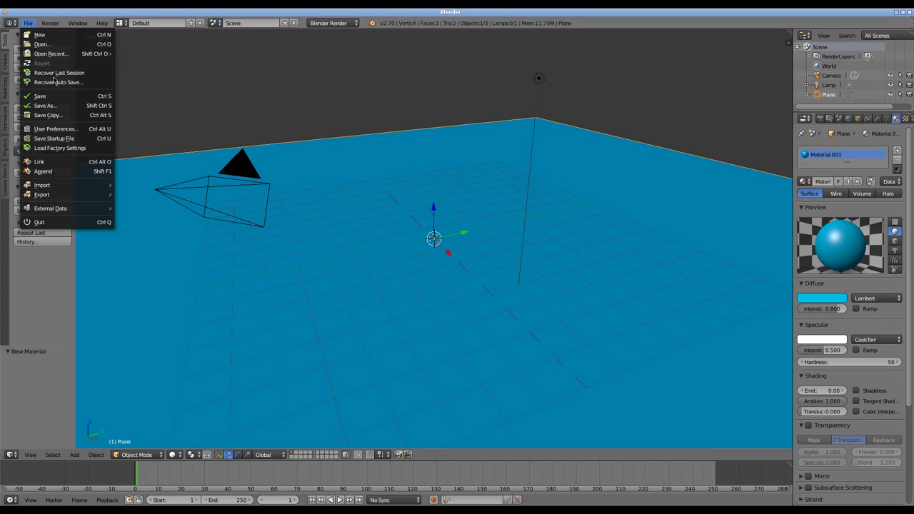
pyautogui.click(53, 128)
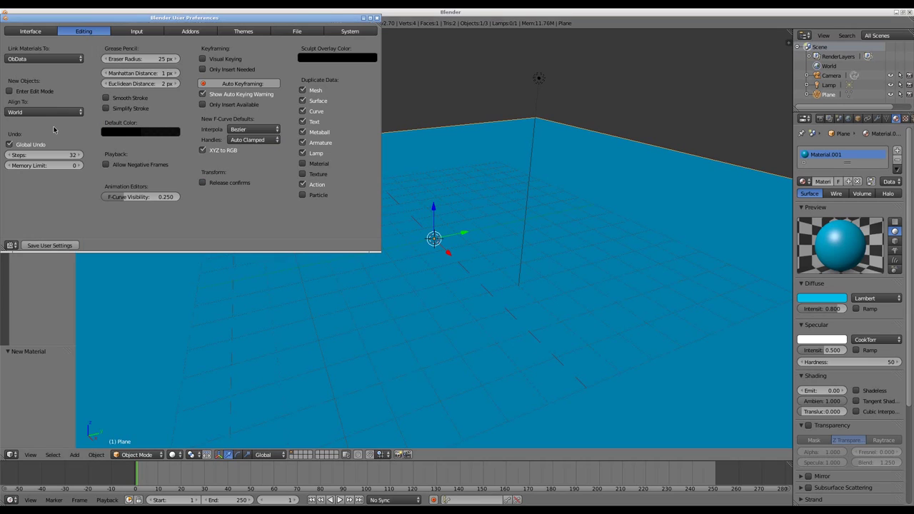
pyautogui.click(185, 32)
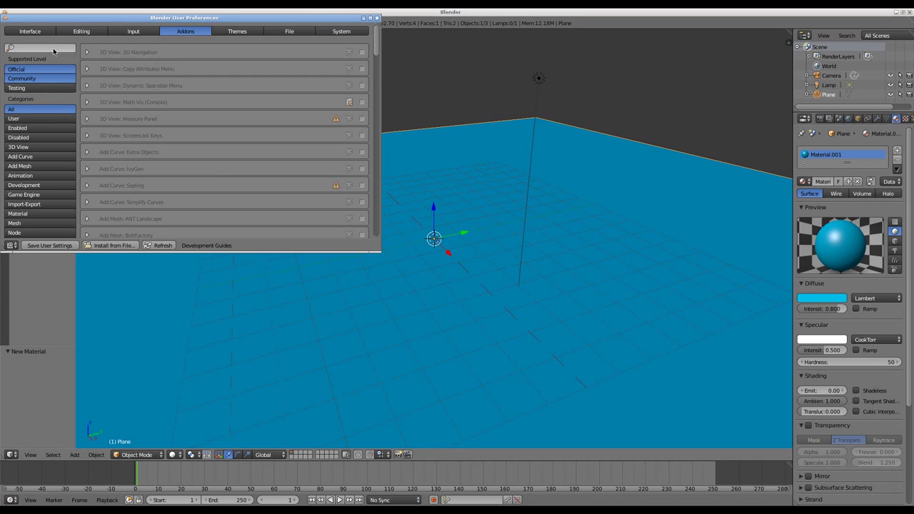
pyautogui.click(52, 48)
pyautogui.write('bab')
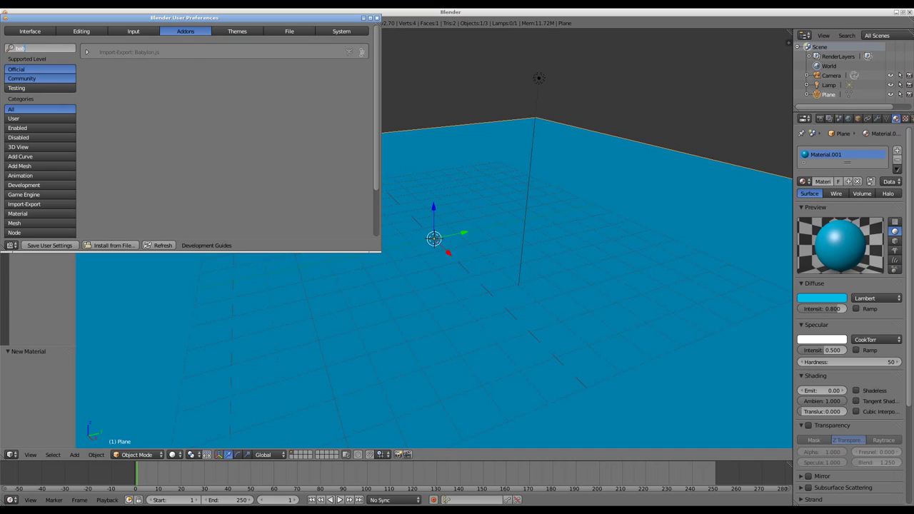
pyautogui.click(362, 52)
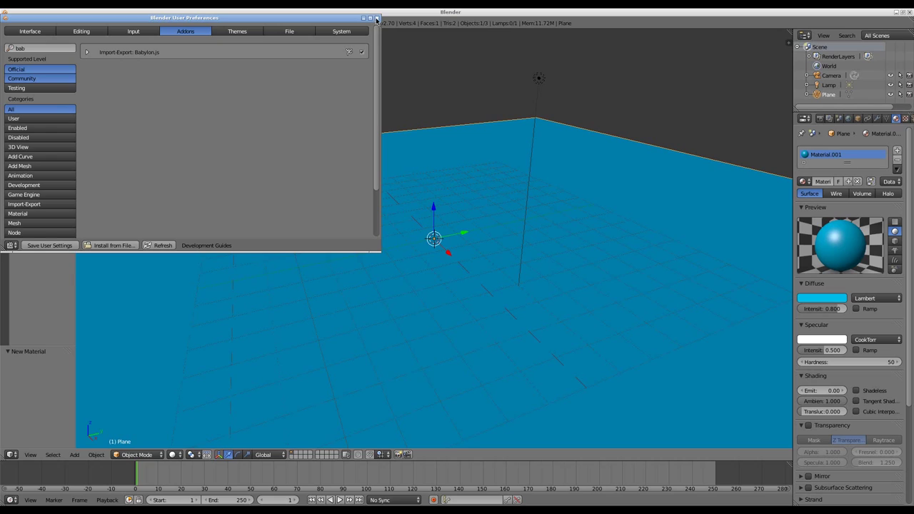
pyautogui.click(377, 19)
# Export the Babylon.js scene over scene.babylon in www/metal_bullets_v0.1b/scenes/youthhouse and reload the BabylonJS example page in the browser.
pyautogui.press('space')
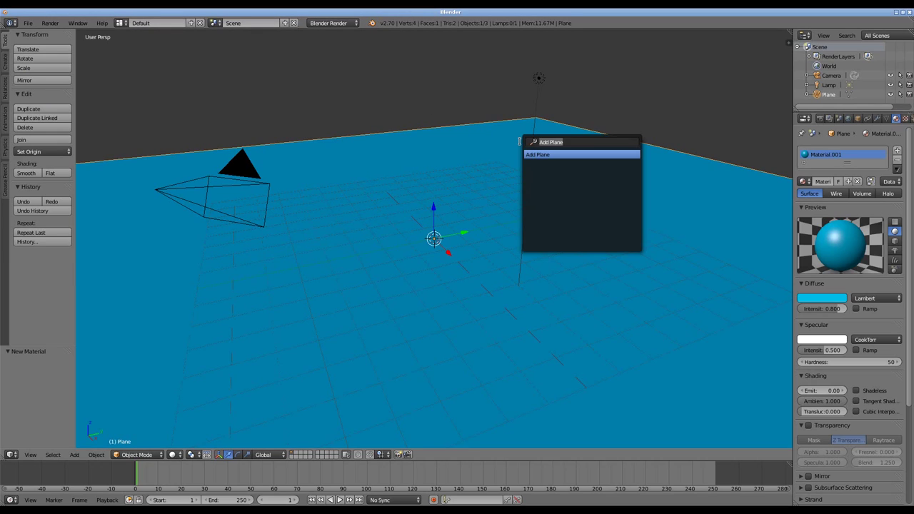
pyautogui.write('bab')
pyautogui.press('Return')
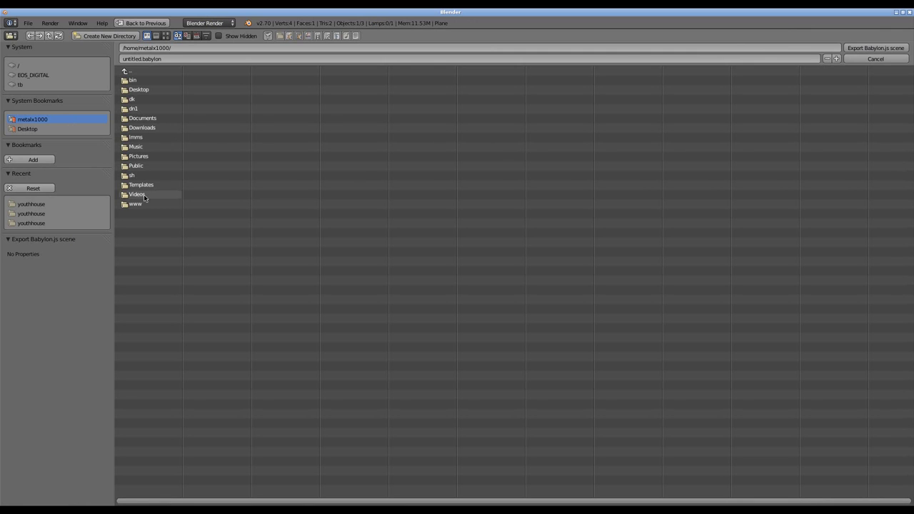
pyautogui.click(133, 203)
pyautogui.doubleClick(154, 109)
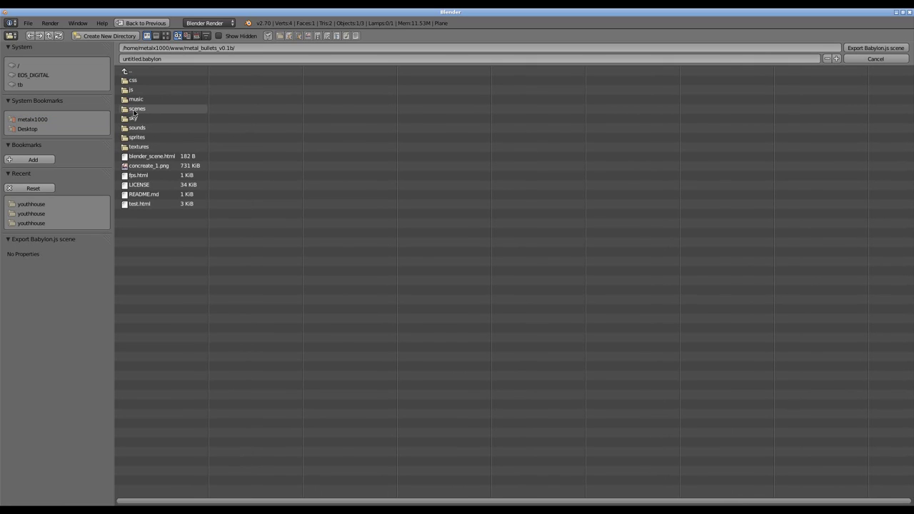
pyautogui.doubleClick(133, 109)
pyautogui.doubleClick(137, 90)
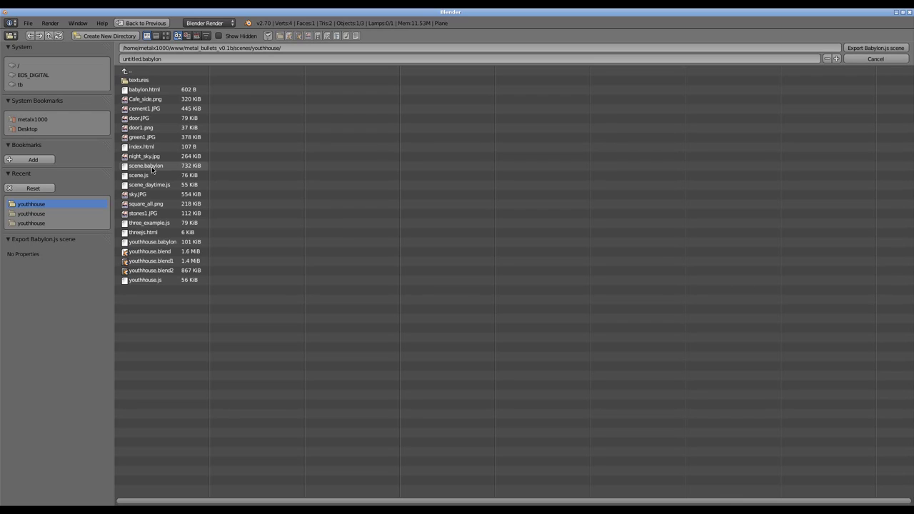
pyautogui.click(151, 166)
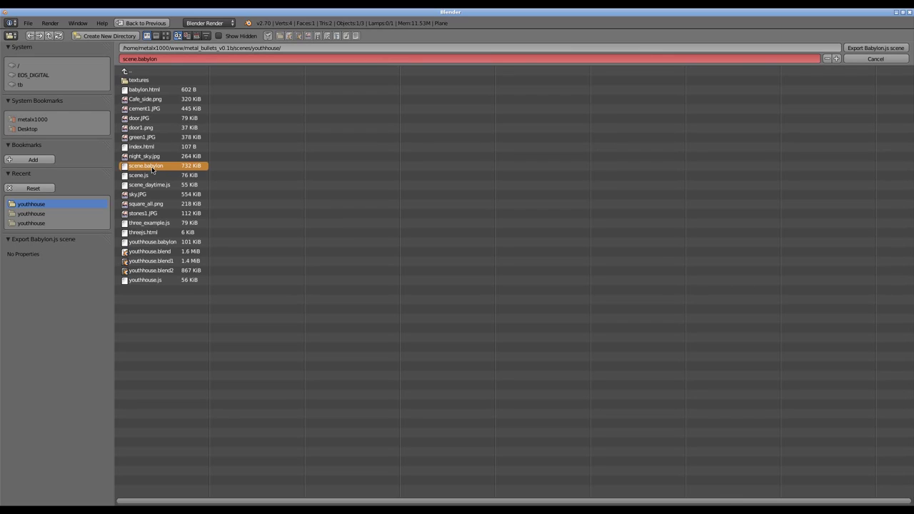
pyautogui.click(870, 48)
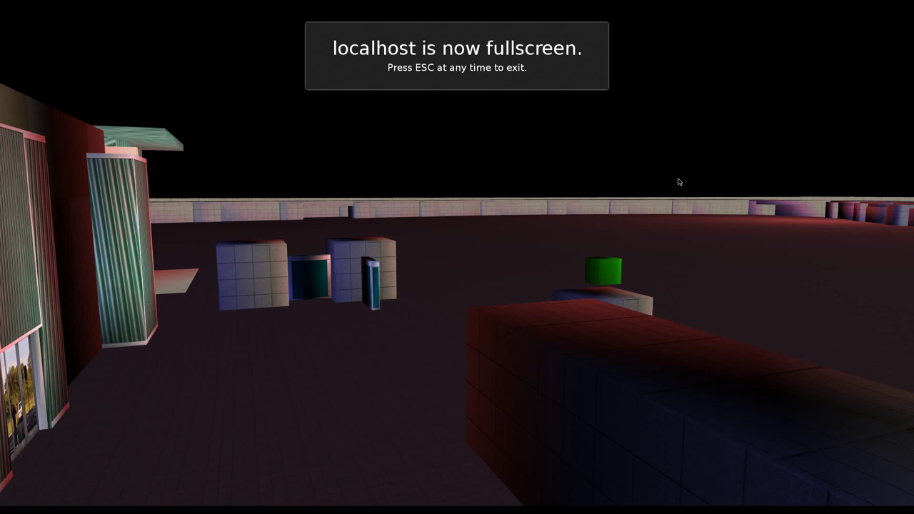
pyautogui.press('F5')
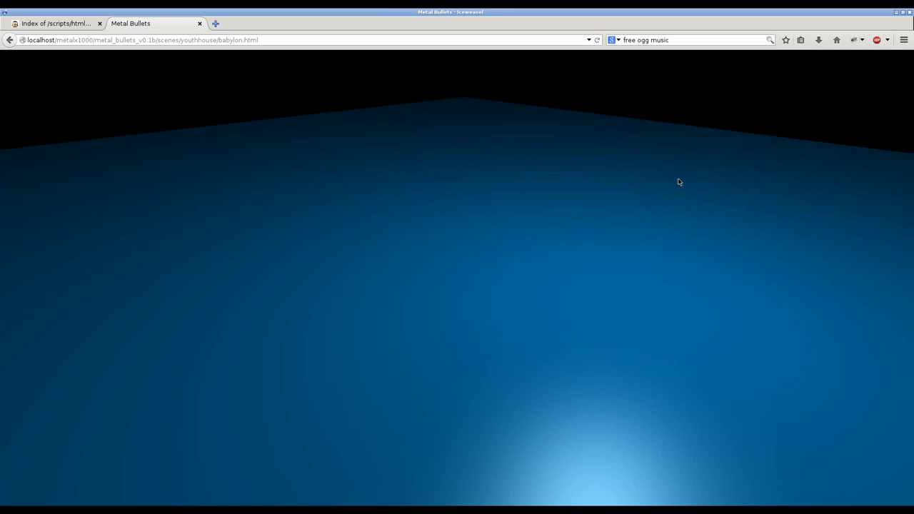
pyautogui.moveTo(678, 182); pyautogui.dragTo(683, 121)
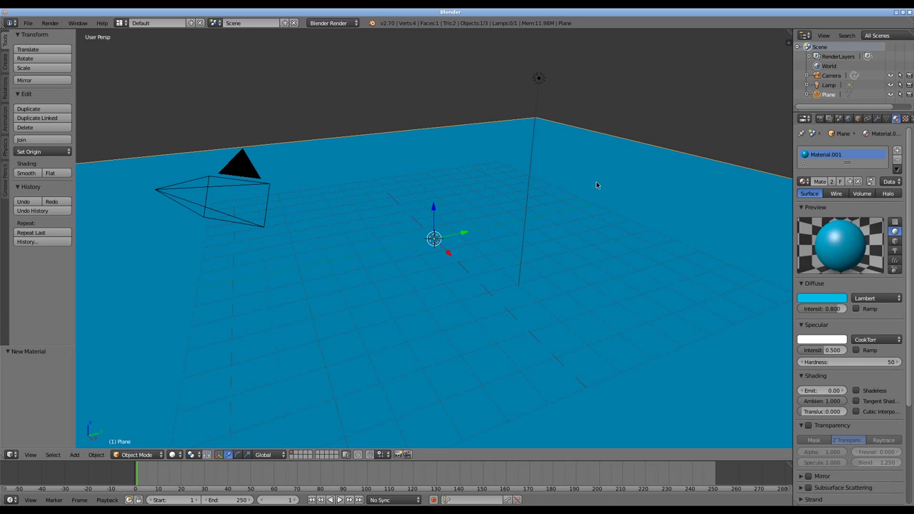
# In Blender, rename the large plane object to Floor.
pyautogui.click(857, 118)
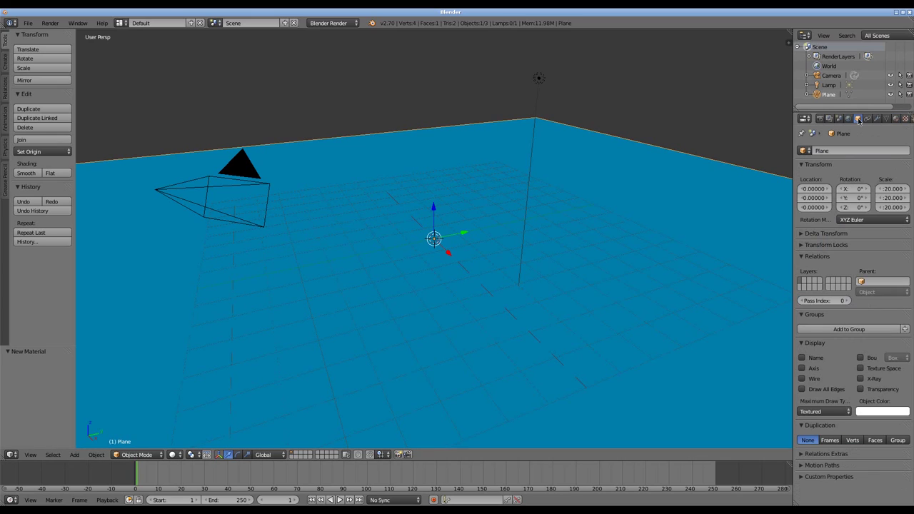
pyautogui.click(845, 151)
pyautogui.press('BackSpace')
pyautogui.write('Floor')
pyautogui.press('Return')
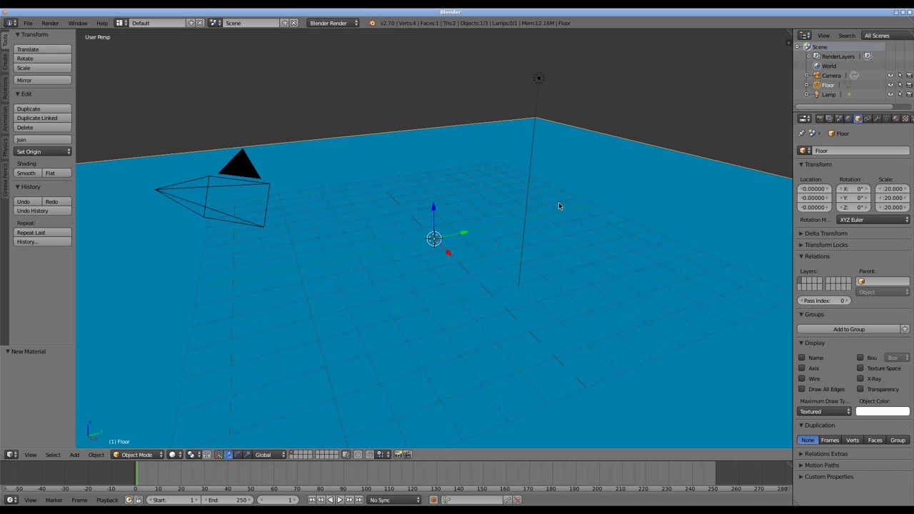
# Add a cube, scale it by a factor of 3, and thin it along Y to a scale of about 0.28.
pyautogui.press('space')
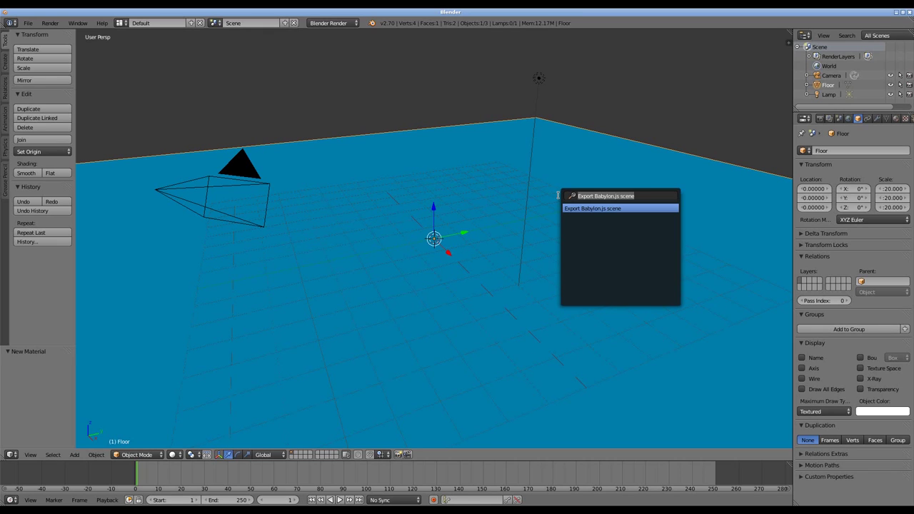
pyautogui.write('cube')
pyautogui.press('Return')
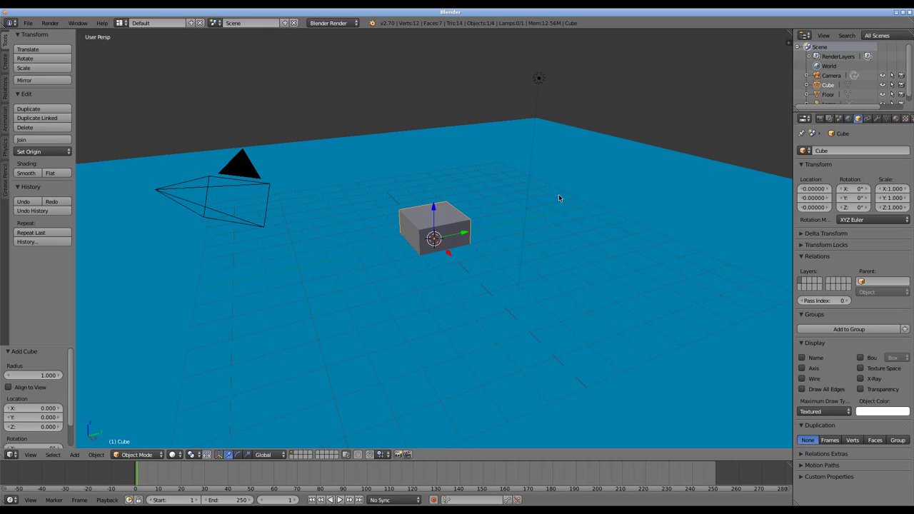
pyautogui.press('s')
pyautogui.press('3')
pyautogui.press('Return')
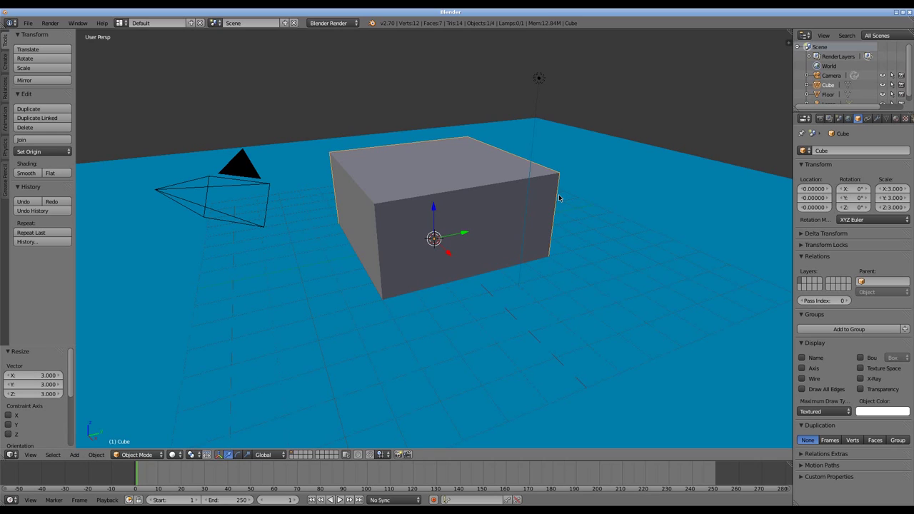
pyautogui.press('s')
pyautogui.press('y')
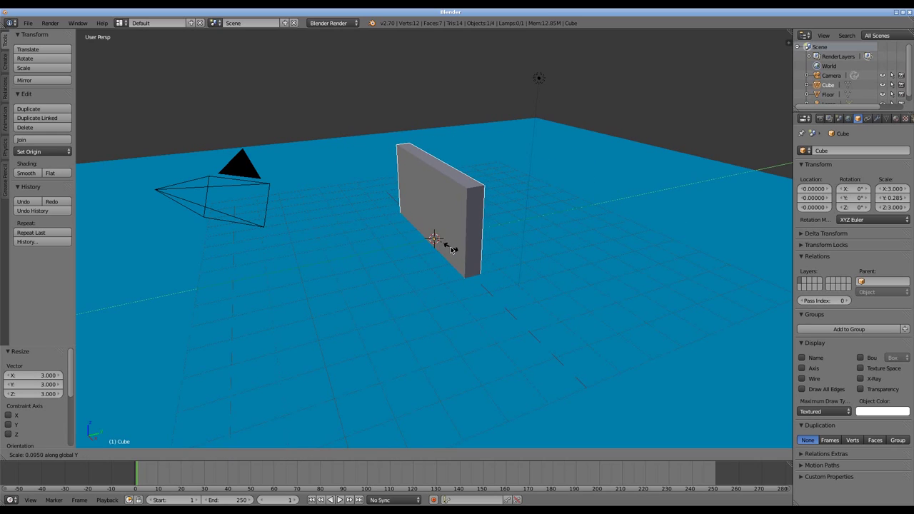
pyautogui.click(452, 249)
# In the front view, move the thin slab to about X -7.2 and Z 2.8 so it stands on the floor.
pyautogui.press('KP_1')
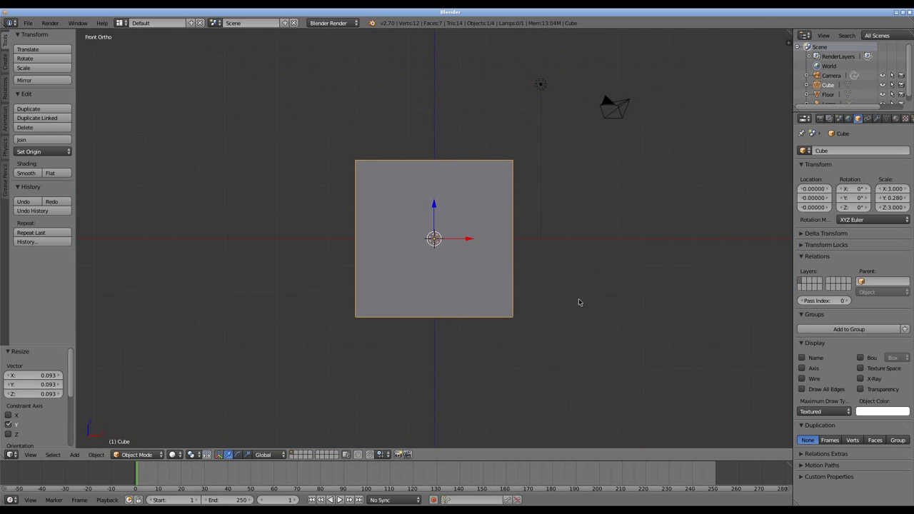
pyautogui.press('g')
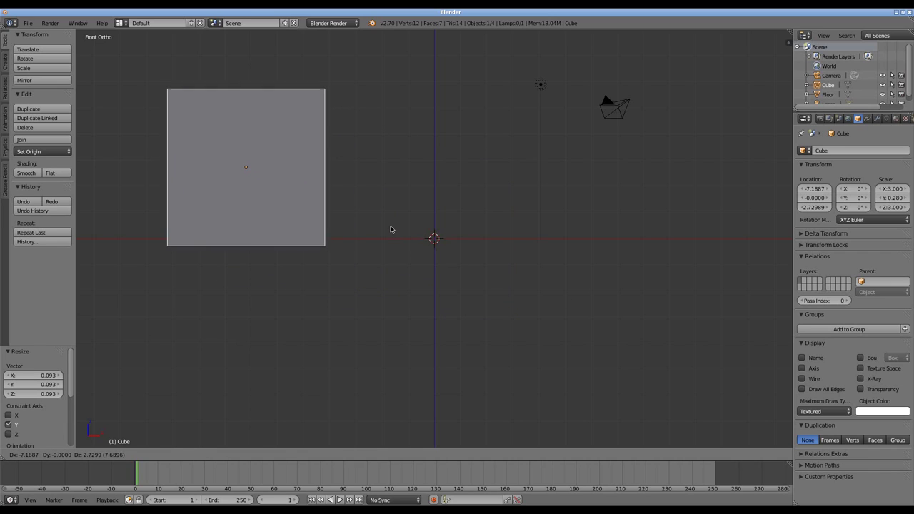
pyautogui.click(392, 229)
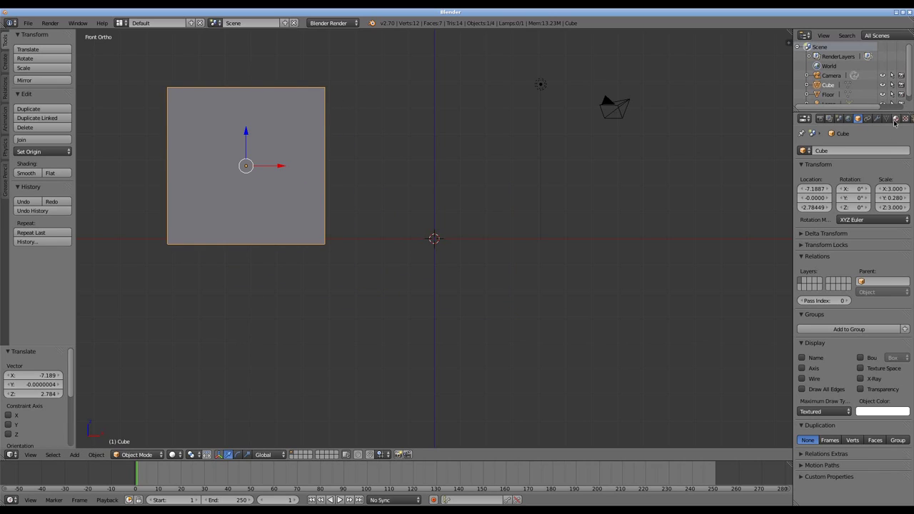
# Give the slab a new material with a bright yellow diffuse color.
pyautogui.click(895, 119)
pyautogui.click(836, 183)
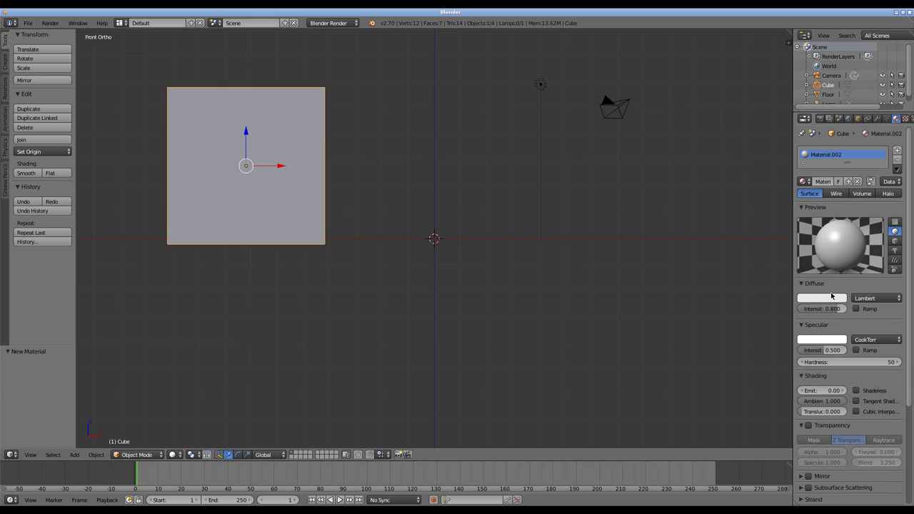
pyautogui.click(831, 296)
pyautogui.moveTo(800, 205); pyautogui.dragTo(772, 223)
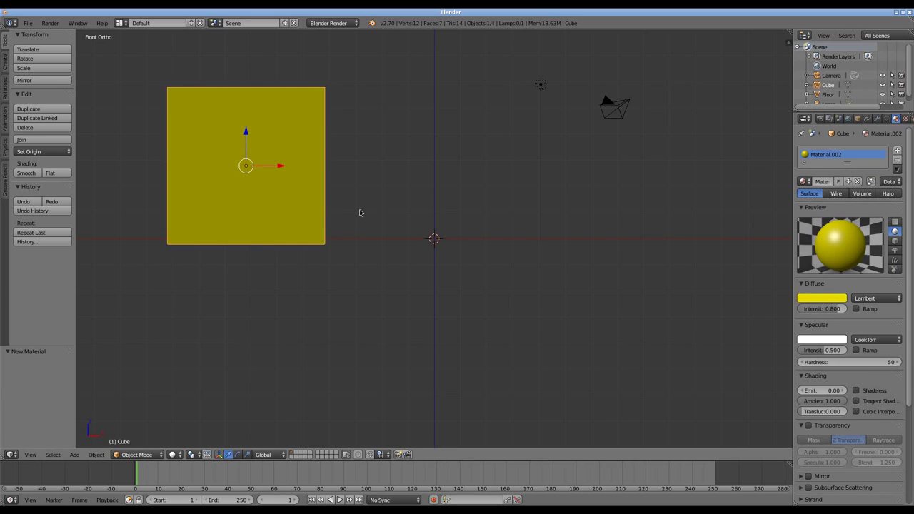
# Export the Babylon.js scene over scene.babylon in the youthhouse folder and reload the Metal Bullets page in the browser.
pyautogui.press('space')
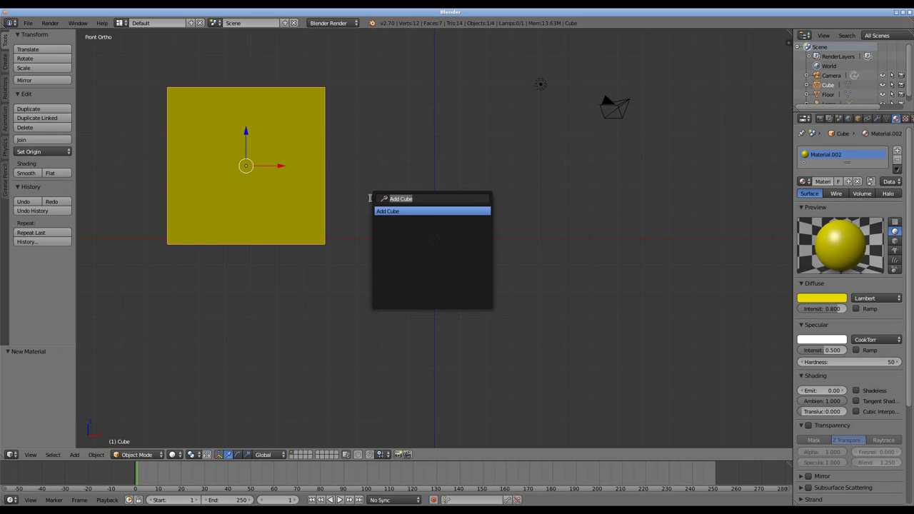
pyautogui.write('bab')
pyautogui.press('Return')
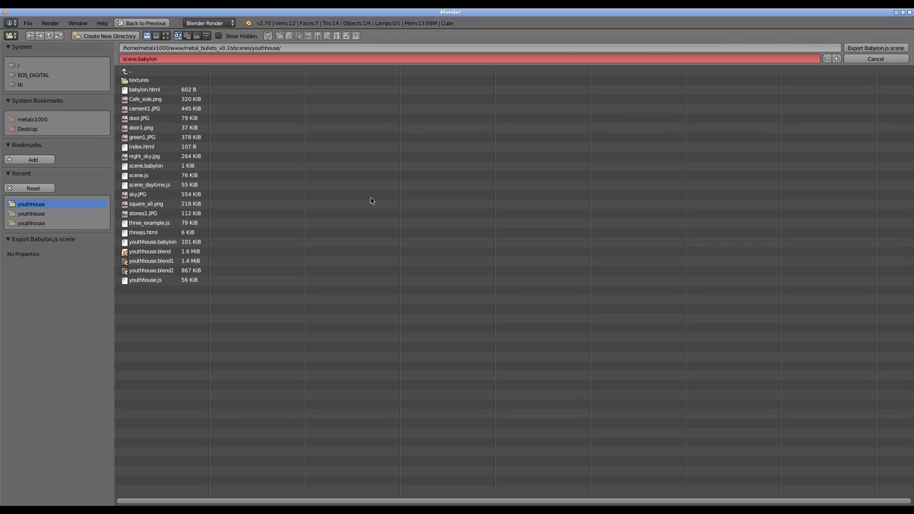
pyautogui.press('Return')
pyautogui.hotkey('ctrl', 'alt', 'Left')
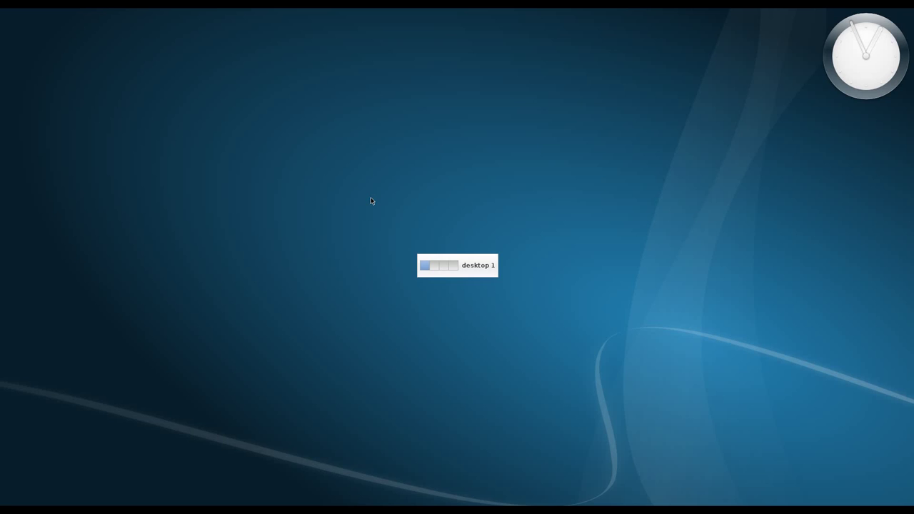
pyautogui.hotkey('ctrl', 'alt', 'Right')
pyautogui.hotkey('ctrl', 'alt', 'Right')
pyautogui.press('F5')
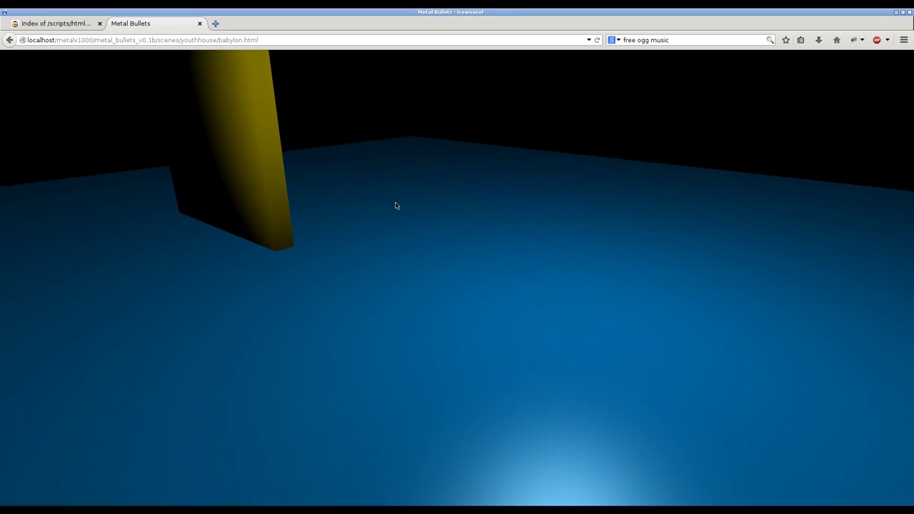
pyautogui.click(394, 205)
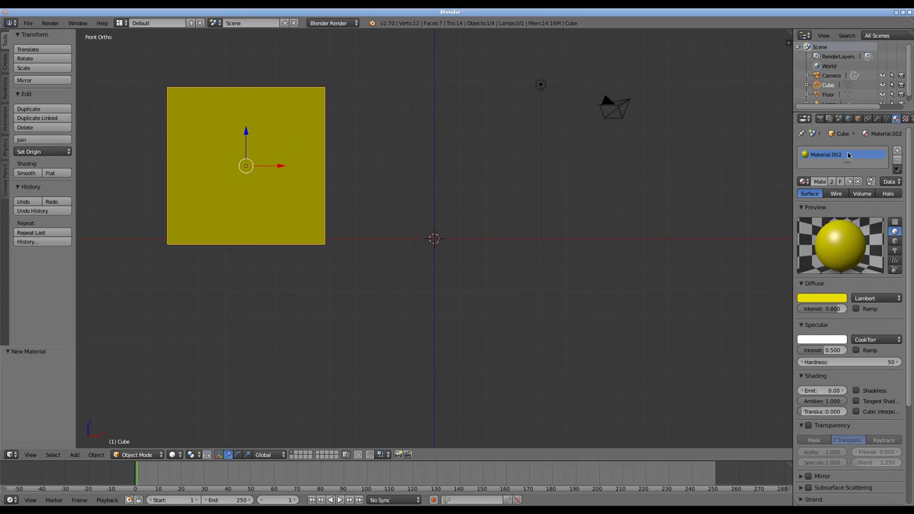
# Back in Blender, rename the yellow cube object to Wall.
pyautogui.click(858, 119)
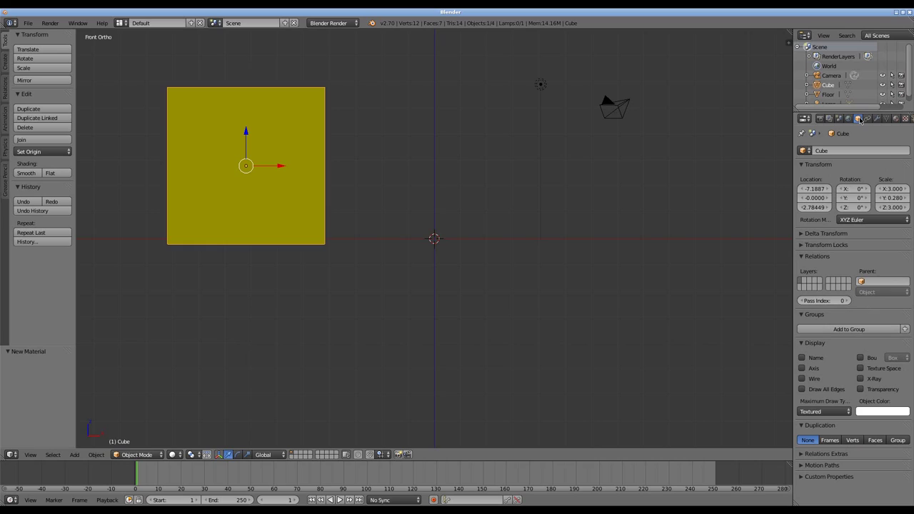
pyautogui.click(838, 150)
pyautogui.write('Wall')
pyautogui.press('Return')
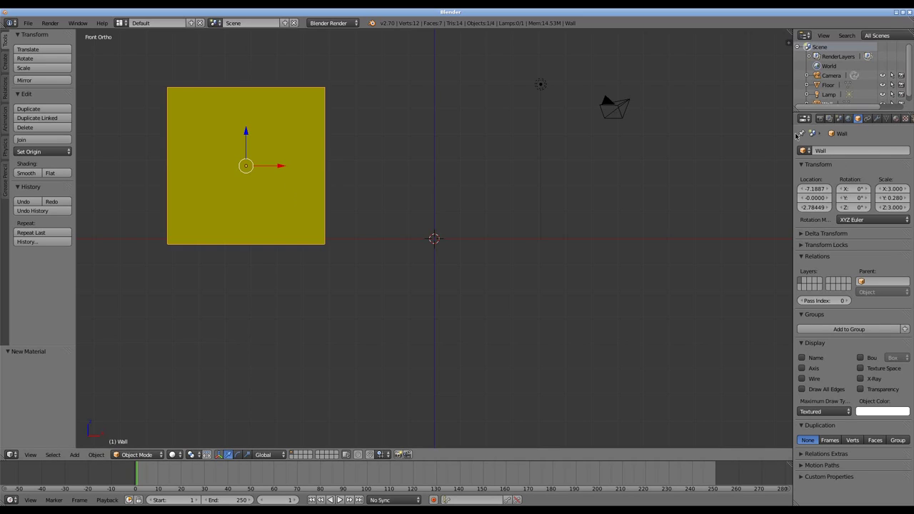
# Export the Babylon.js scene again with the renamed wall, keeping the same file name and folder.
pyautogui.press('space')
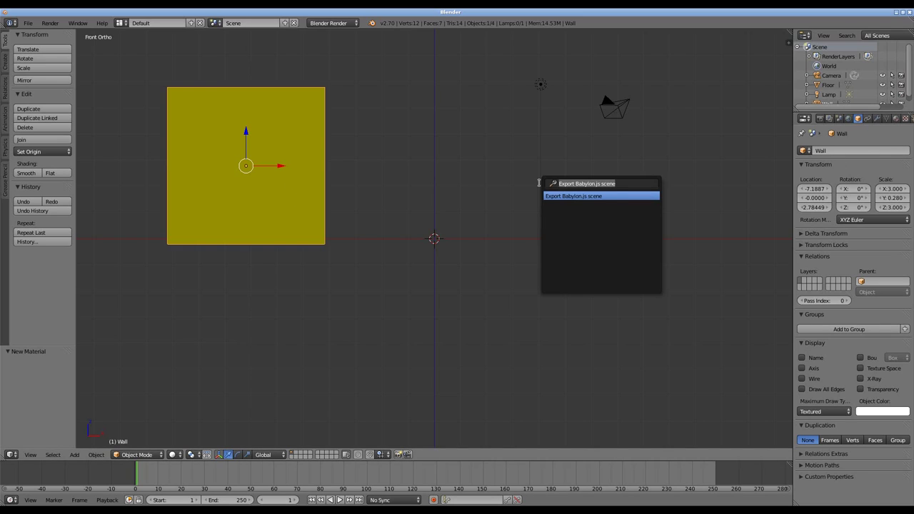
pyautogui.press('Return')
pyautogui.press('Return')
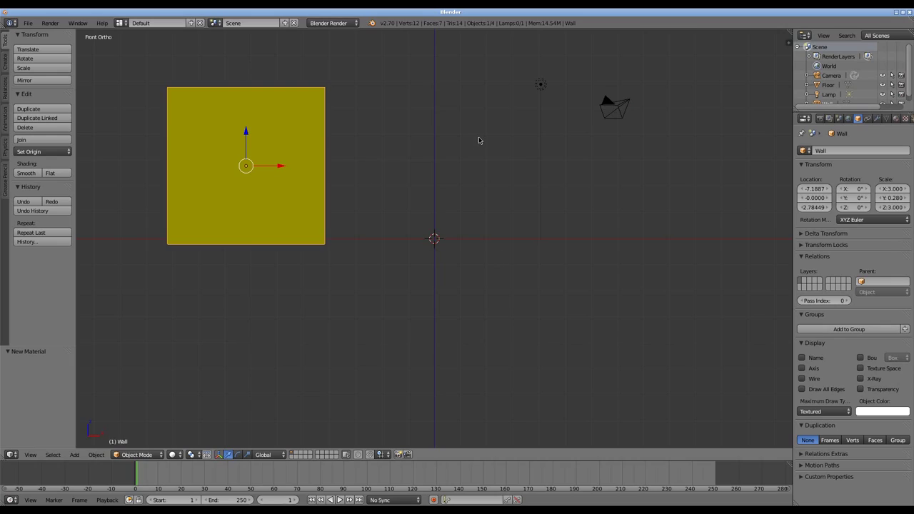
# In the top view, move the lamp to about X 9.0, Y 6.4.
pyautogui.press('KP_7')
pyautogui.rightClick(549, 220)
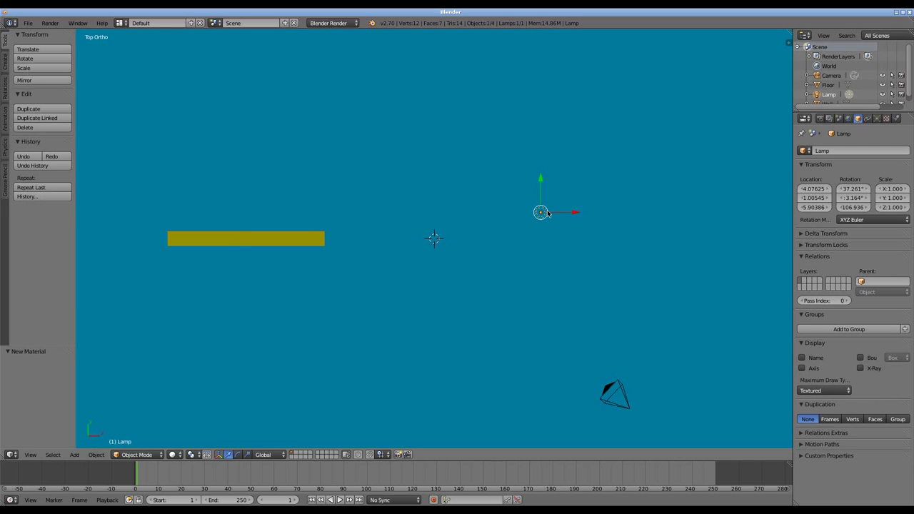
pyautogui.press('g')
pyautogui.click(685, 62)
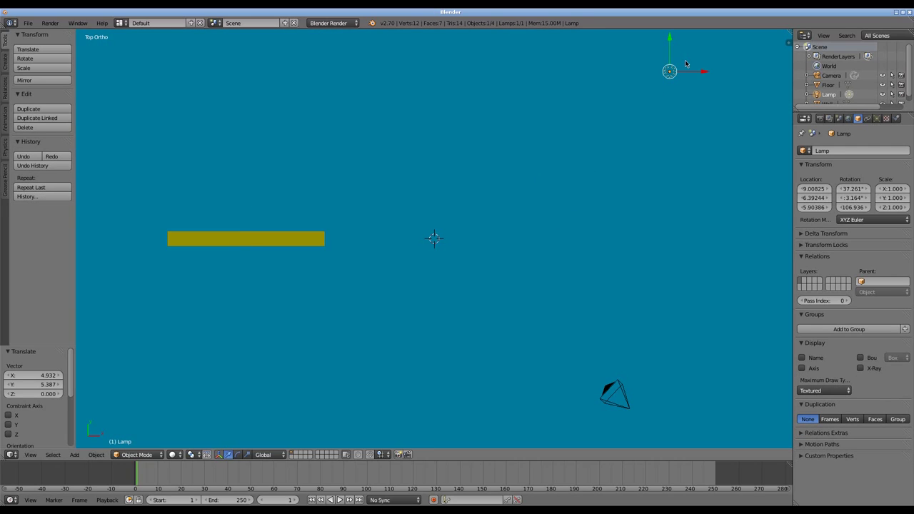
# Duplicate the lamp three times, placing the copies toward the other corners of the area around the wall.
pyautogui.hotkey('shift', 'd')
pyautogui.click(209, 426)
pyautogui.hotkey('shift', 'd')
pyautogui.click(700, 426)
pyautogui.hotkey('shift', 'd')
pyautogui.click(217, 45)
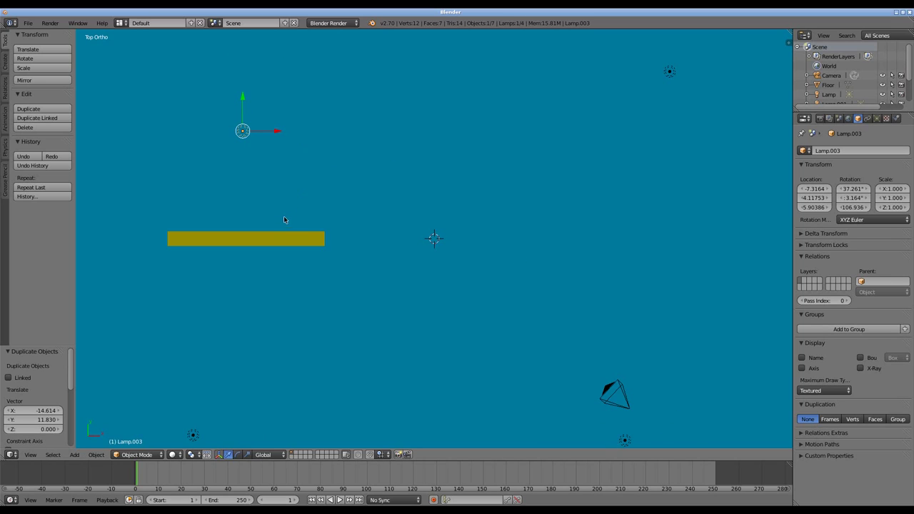
# Duplicate the yellow wall and offset the copy about 10.7 units along the X axis.
pyautogui.rightClick(283, 236)
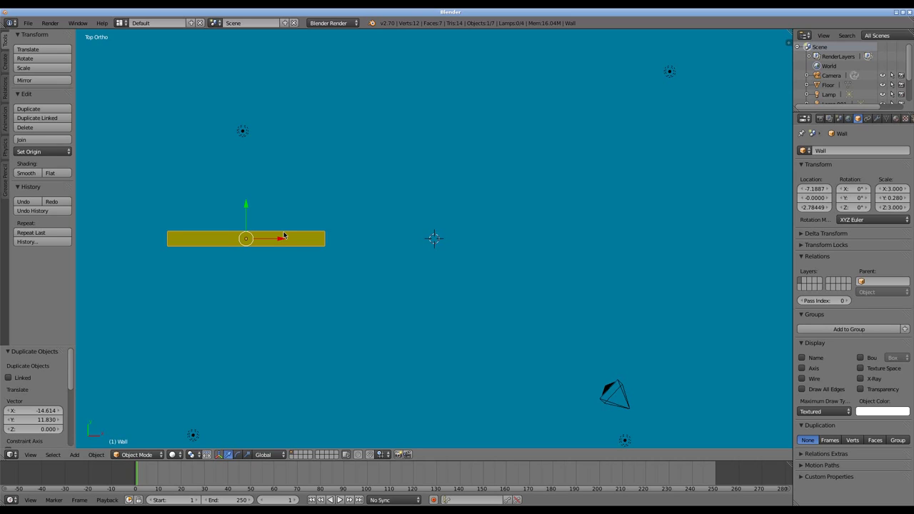
pyautogui.hotkey('shift', 'd')
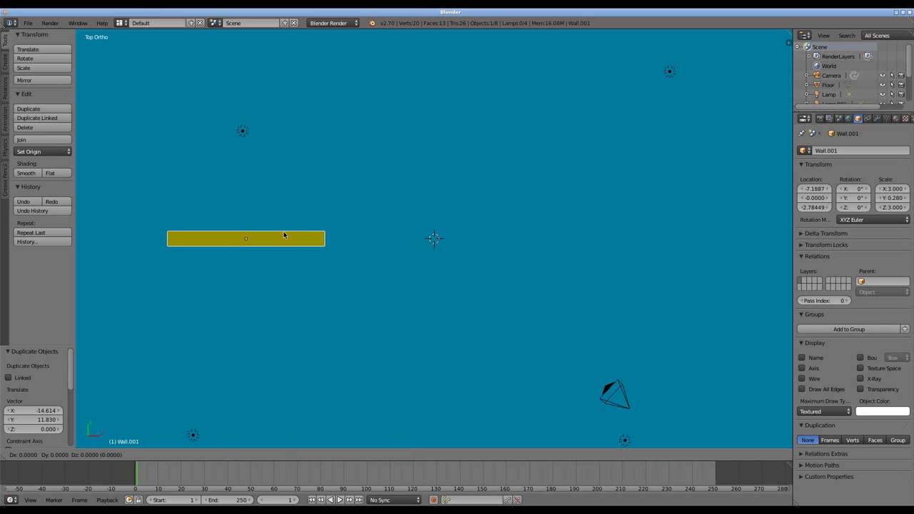
pyautogui.press('x')
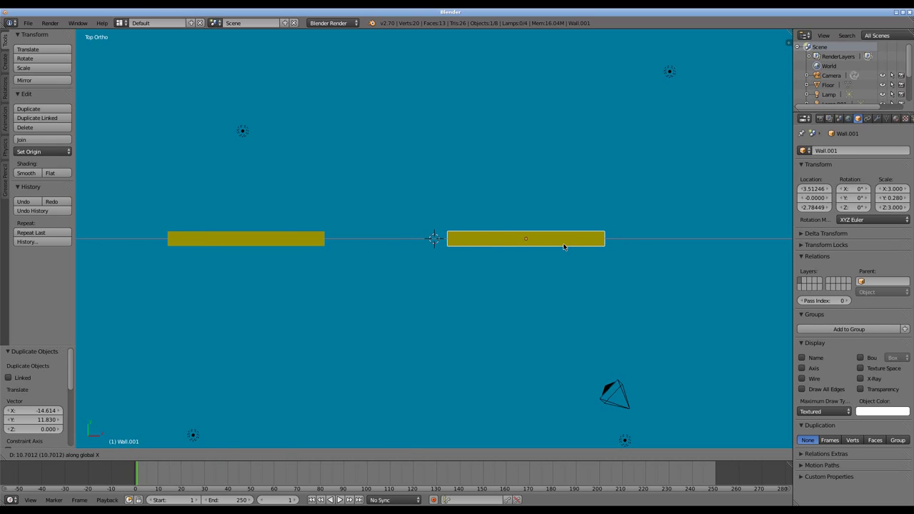
pyautogui.click(564, 247)
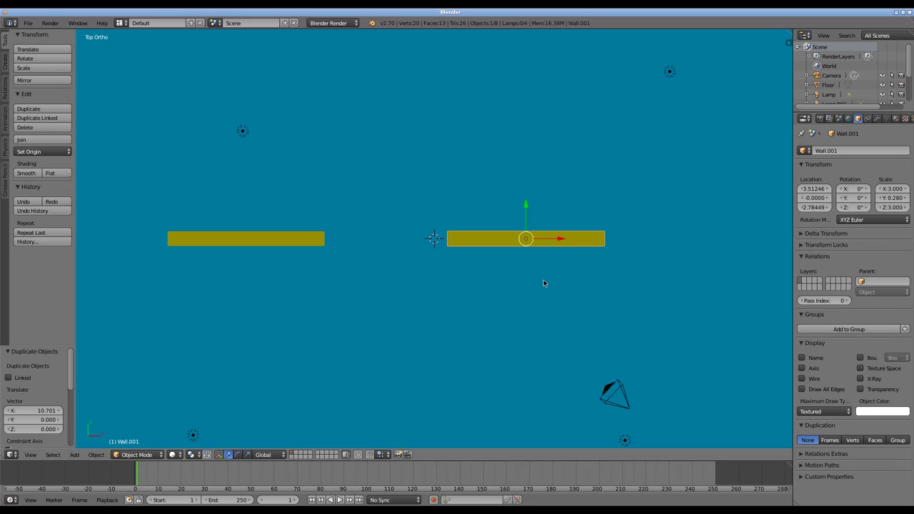
pyautogui.click(828, 151)
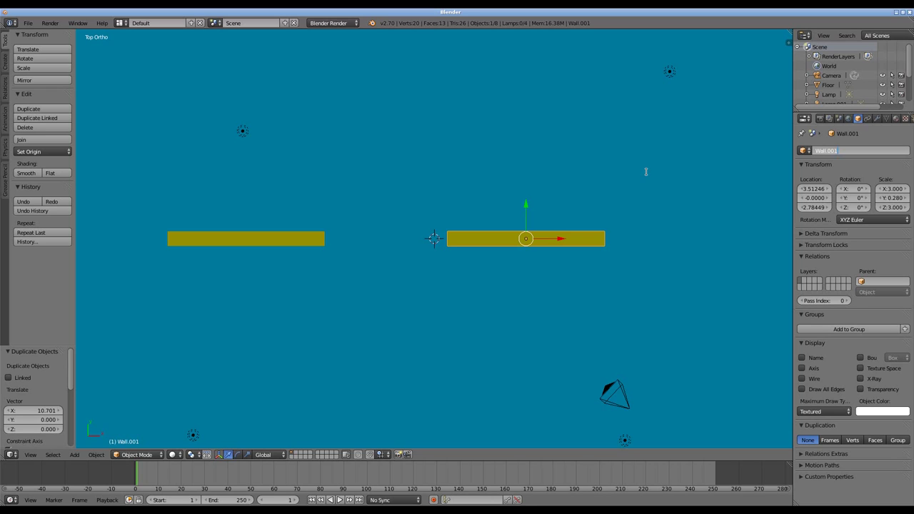
pyautogui.press('Return')
# Export the Babylon.js scene with both walls and the extra lamps, and reload the Metal Bullets page in the browser.
pyautogui.press('space')
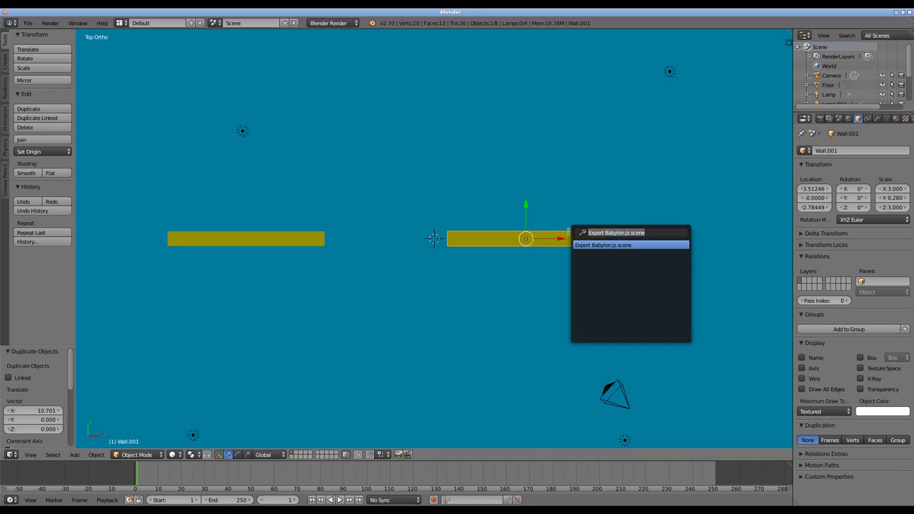
pyautogui.press('Return')
pyautogui.press('Return')
pyautogui.hotkey('ctrl', 'alt', 'Left')
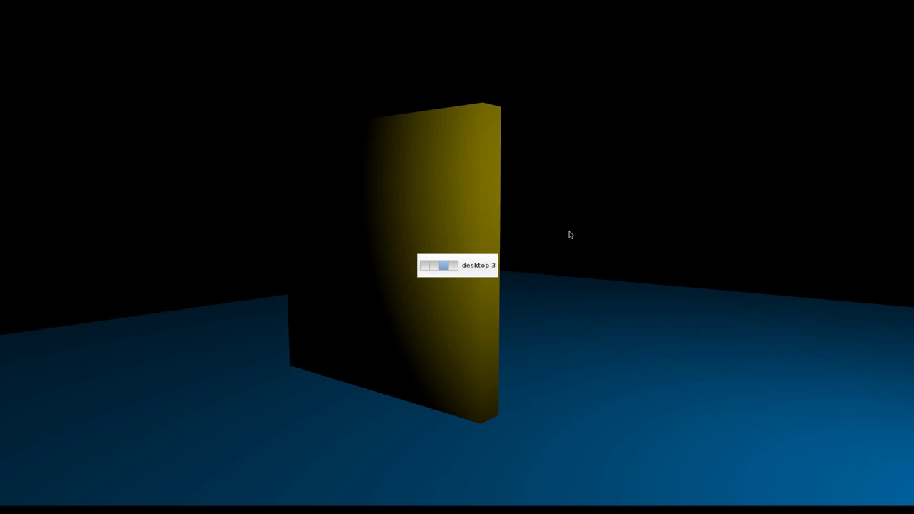
pyautogui.press('F5')
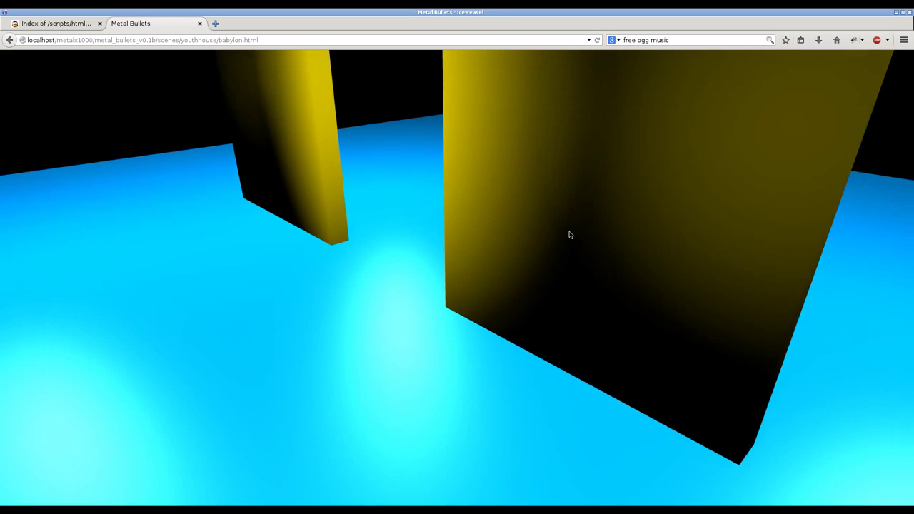
pyautogui.click(569, 235)
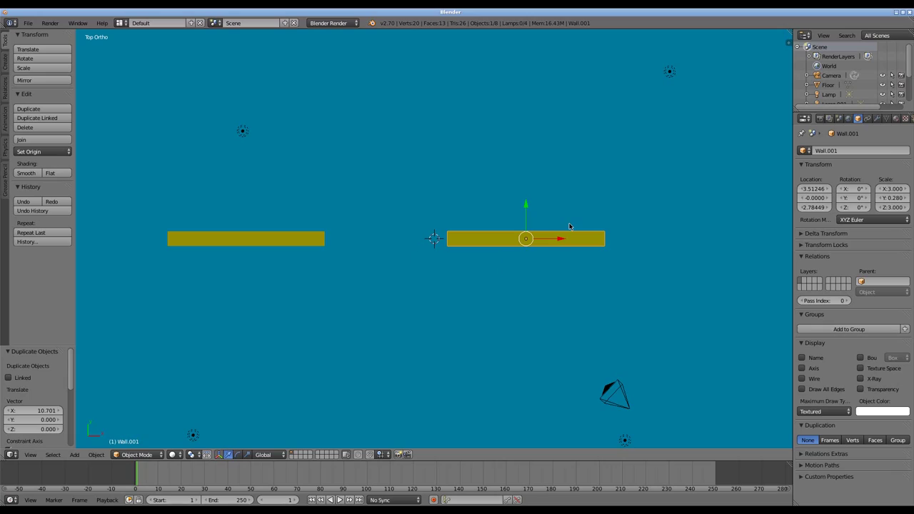
# In Blender, add another cube at the scene origin between the two walls.
pyautogui.press('space')
pyautogui.write('cube')
pyautogui.press('Return')
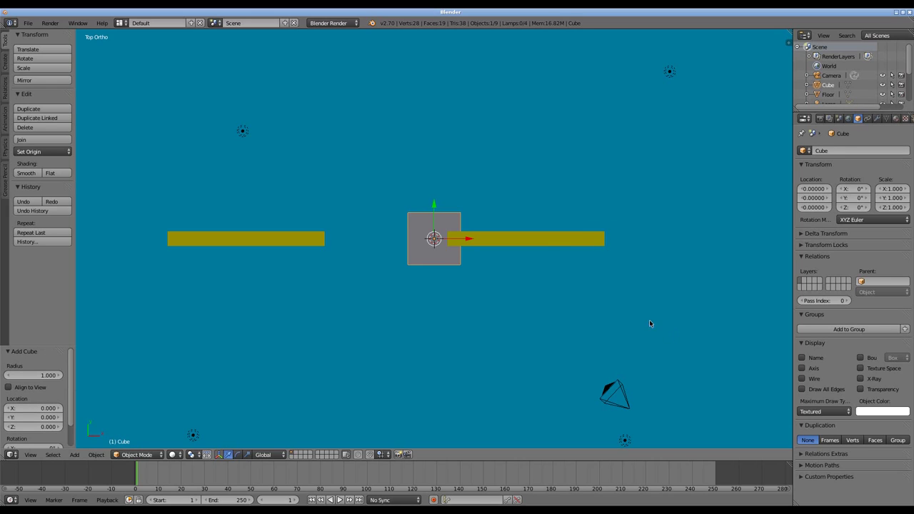
# Scale the new cube uniformly to about 2.39 and shift it about 1.86 units along negative X to span the gap between the walls.
pyautogui.press('s')
pyautogui.click(468, 264)
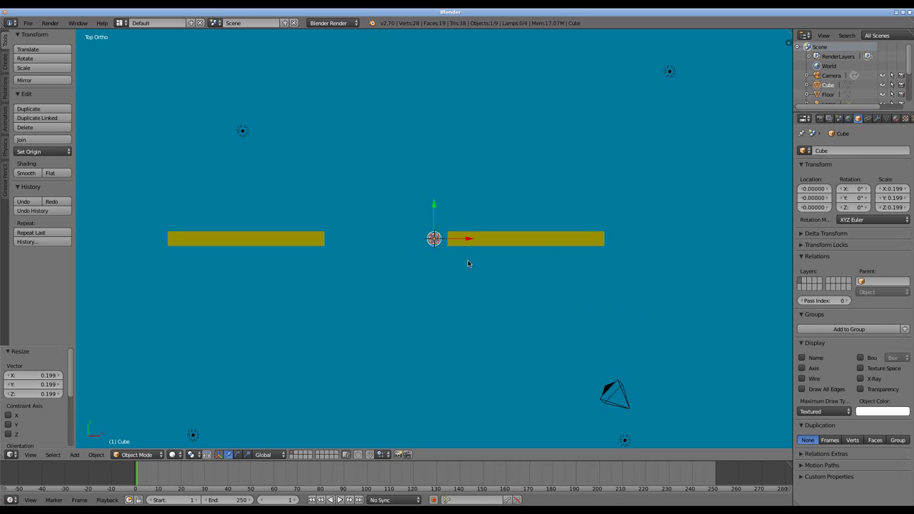
pyautogui.press('s')
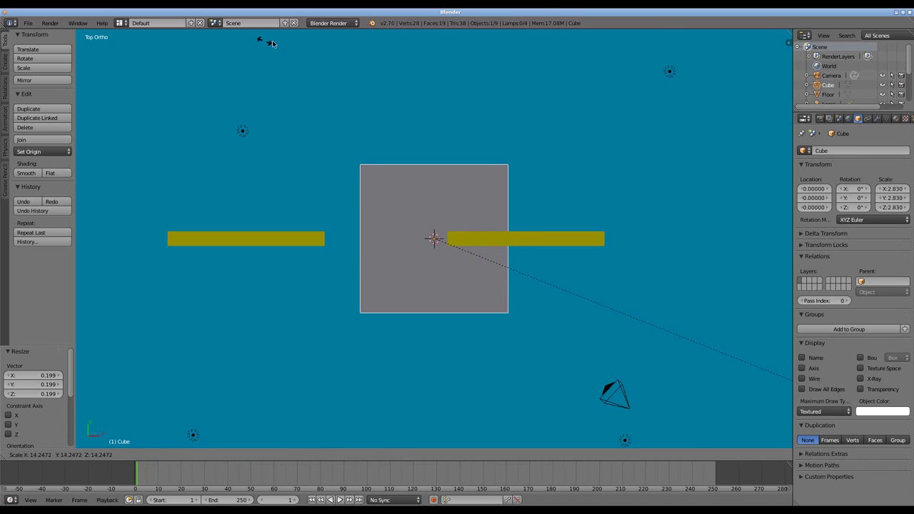
pyautogui.click(319, 45)
pyautogui.press('g')
pyautogui.press('x')
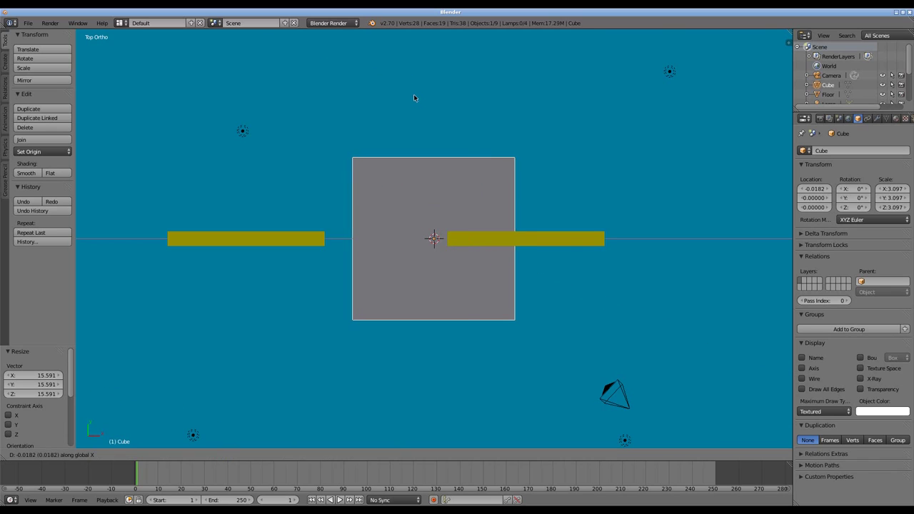
pyautogui.click(369, 92)
pyautogui.press('s')
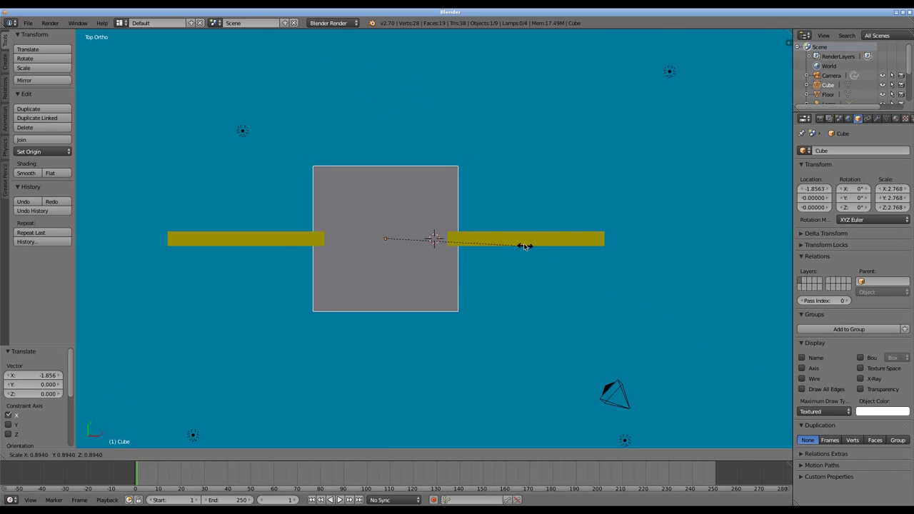
pyautogui.click(507, 241)
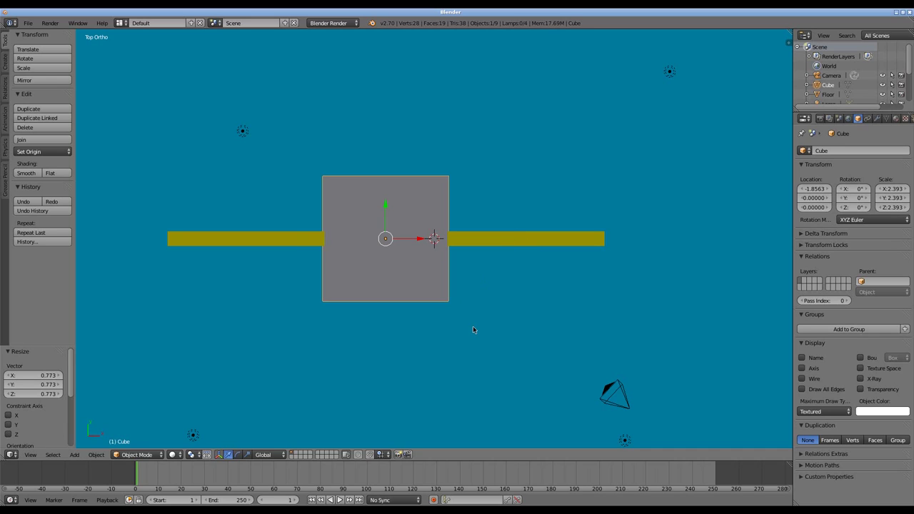
# Flatten the cube along Y to a scale of about 0.17, matching the thickness of the walls.
pyautogui.press('s')
pyautogui.press('y')
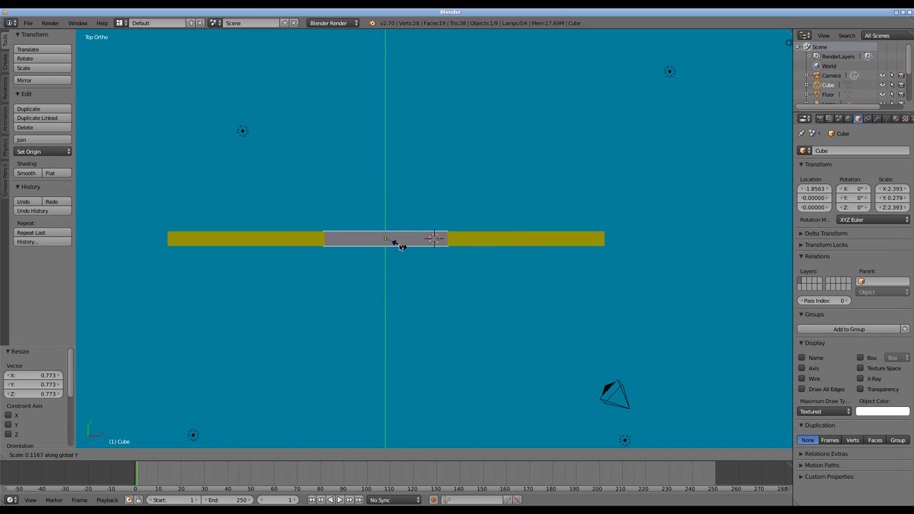
pyautogui.click(393, 243)
# In front view, raise the flattened cube about 2.18 units along Z, aligning its base with the walls.
pyautogui.press('KP_1')
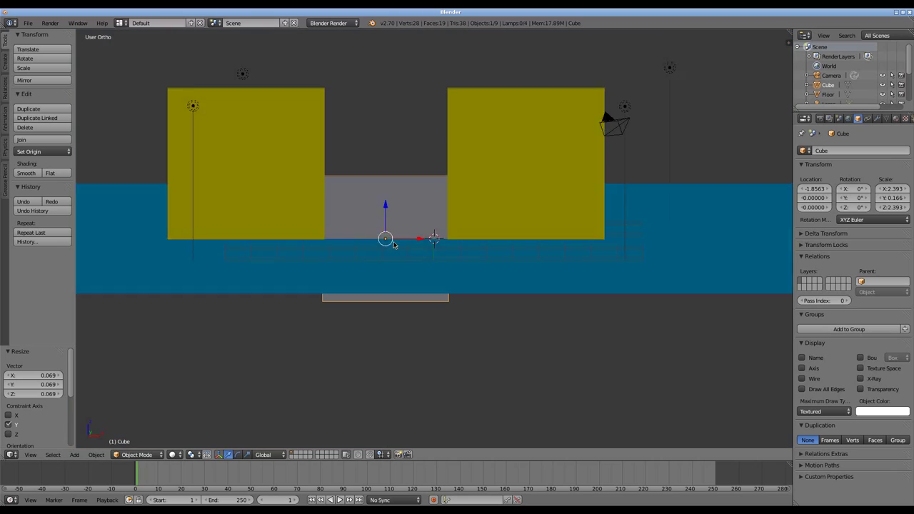
pyautogui.press('KP_1')
pyautogui.press('g')
pyautogui.press('z')
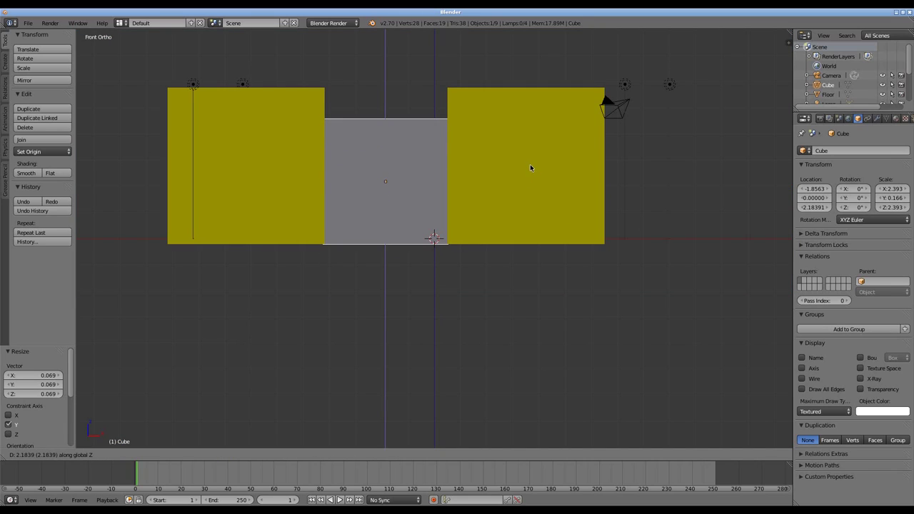
pyautogui.click(530, 168)
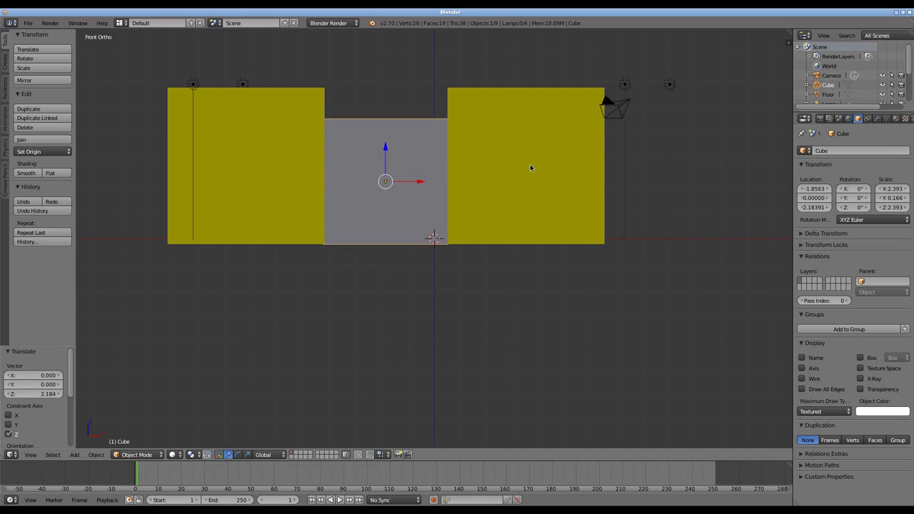
# Give the cube between the walls a new material with a pinkish-red diffuse color.
pyautogui.click(896, 118)
pyautogui.click(840, 183)
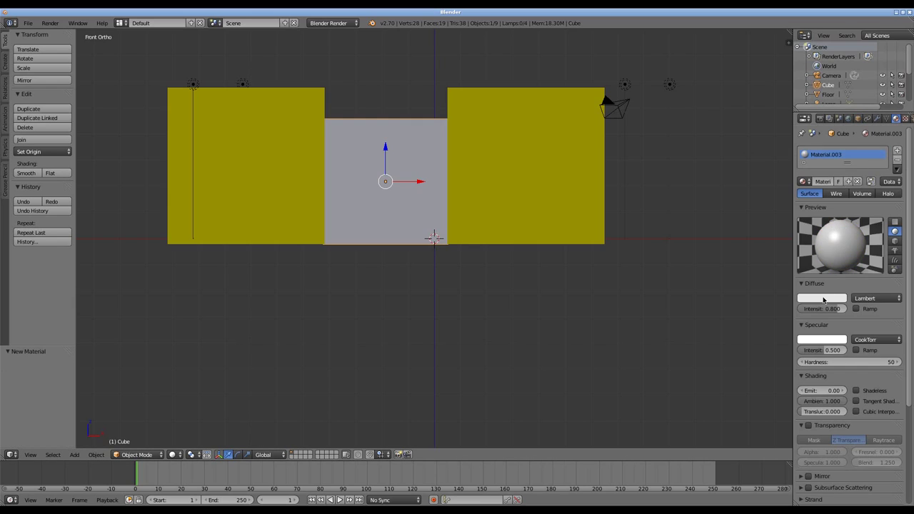
pyautogui.click(823, 300)
pyautogui.click(804, 245)
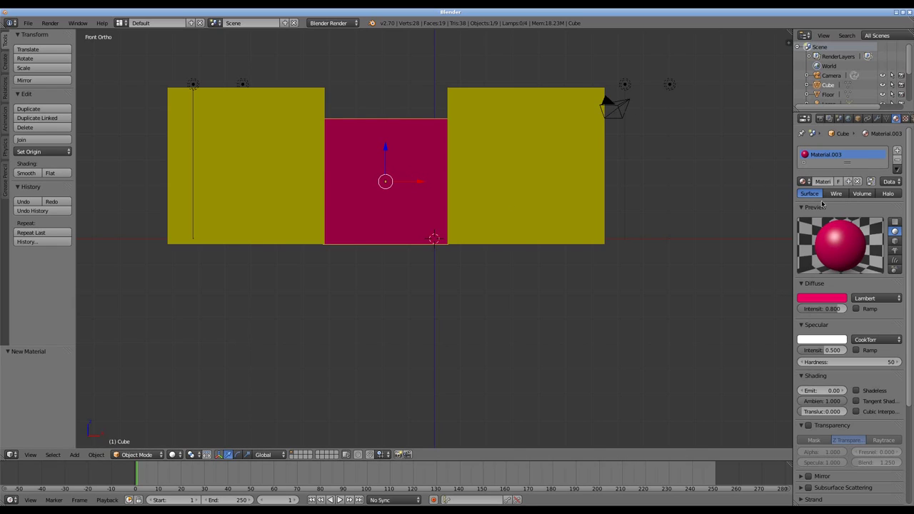
# Widen the properties area and rename the red cube as Door.Down.
pyautogui.moveTo(793, 200); pyautogui.dragTo(732, 202)
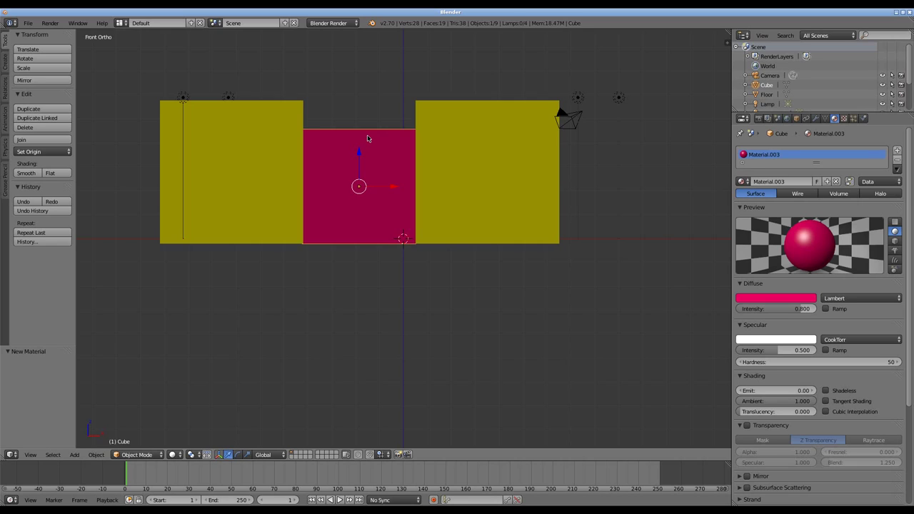
pyautogui.click(796, 118)
pyautogui.click(769, 149)
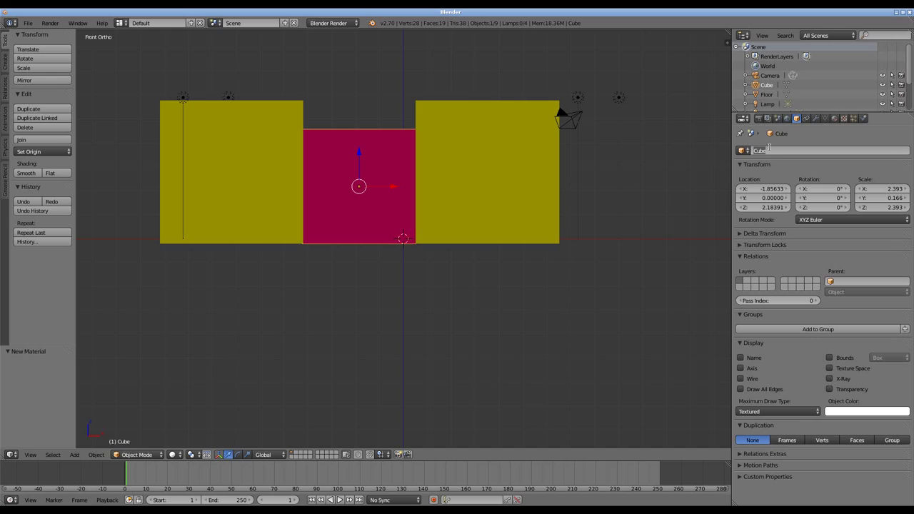
pyautogui.write('D')
pyautogui.write('oo')
pyautogui.write('Se')
pyautogui.press('Return')
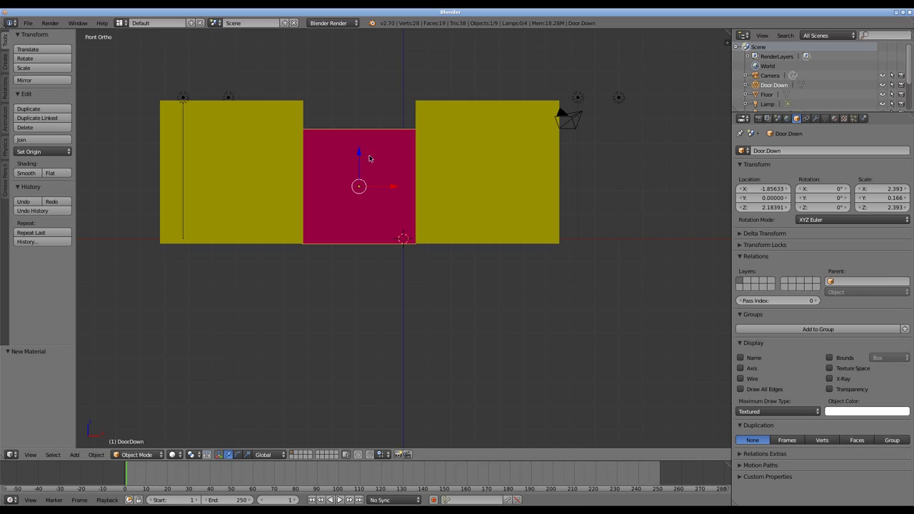
# Export the Babylon.js scene with the door as scene.babylon and reload the page in the browser.
pyautogui.press('space')
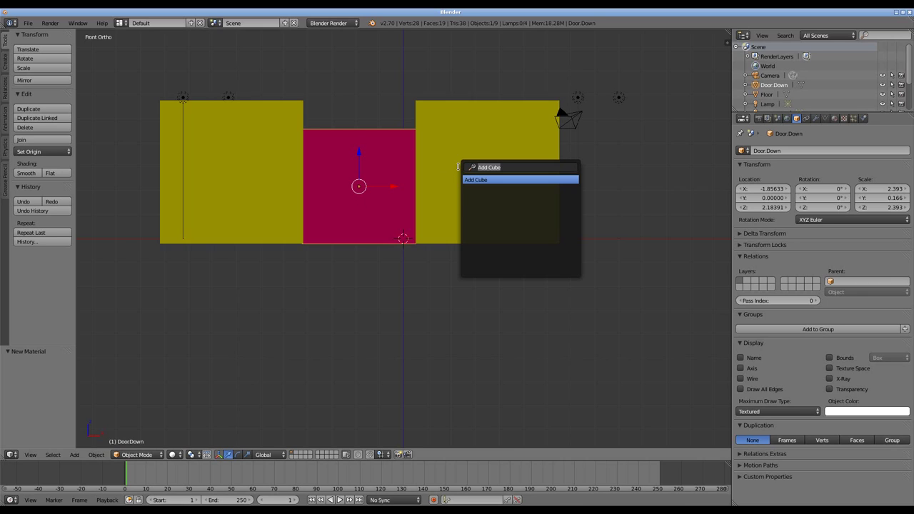
pyautogui.write('bab')
pyautogui.press('Return')
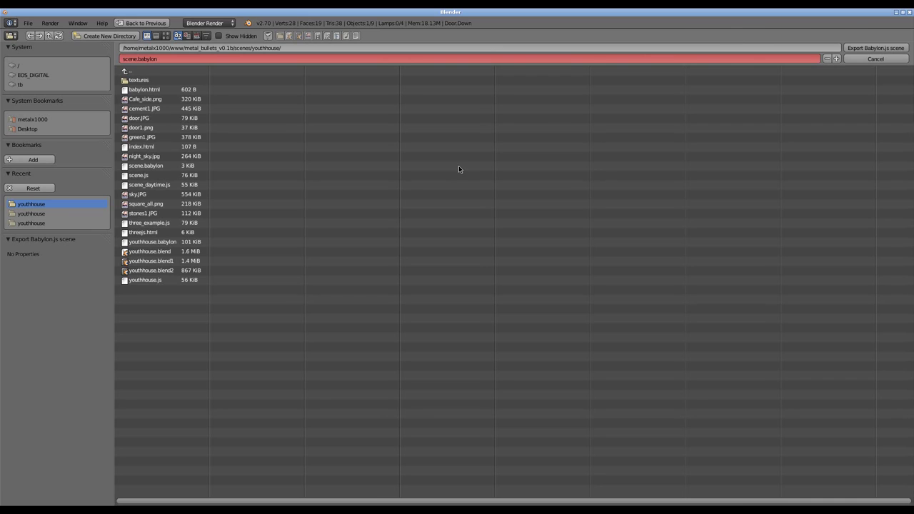
pyautogui.press('Return')
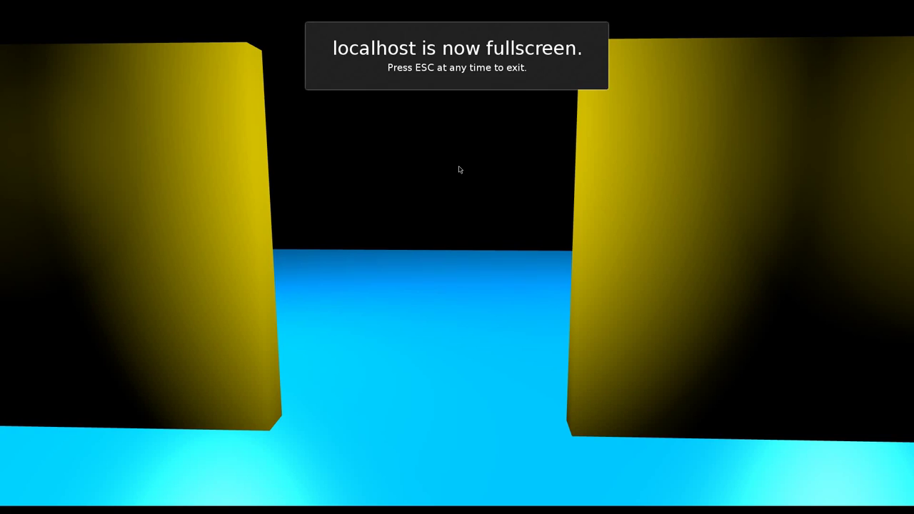
pyautogui.press('F5')
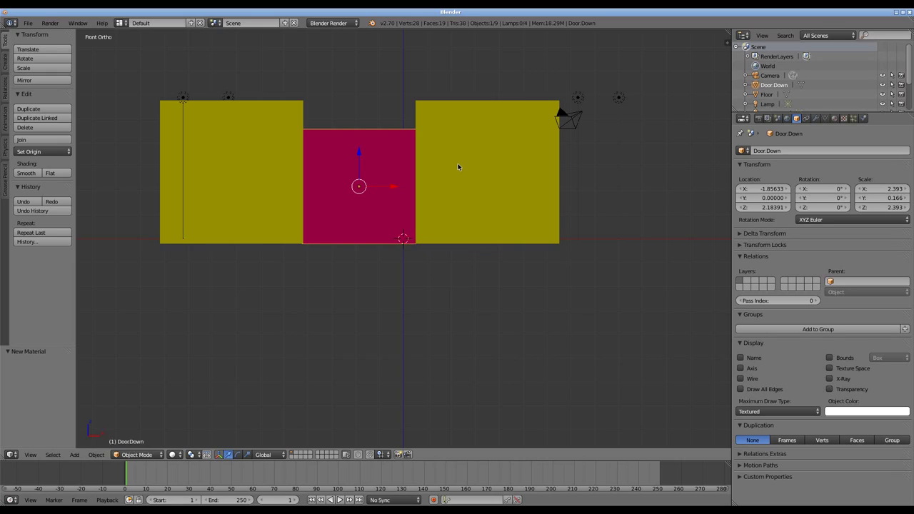
# In Blender, raise the door about 0.58 units along Z and compare its lower edge with the floor.
pyautogui.scroll(3, 359, 254)
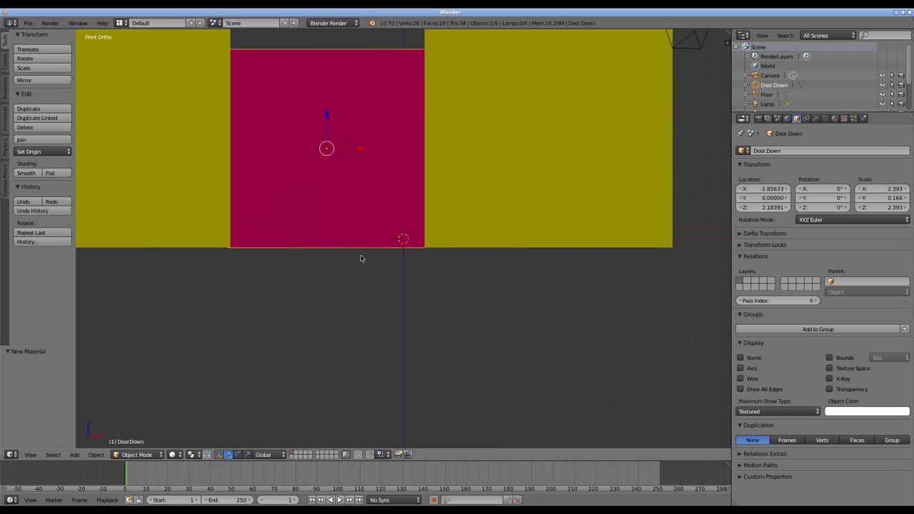
pyautogui.moveTo(695, 250); pyautogui.dragTo(686, 279, button='middle')
pyautogui.rightClick(685, 279)
pyautogui.press('KP_1')
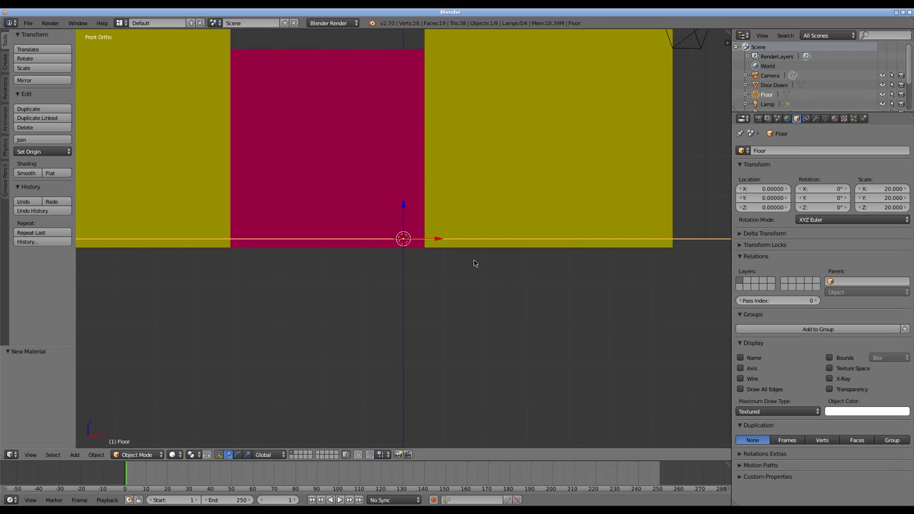
pyautogui.rightClick(328, 178)
pyautogui.press('g')
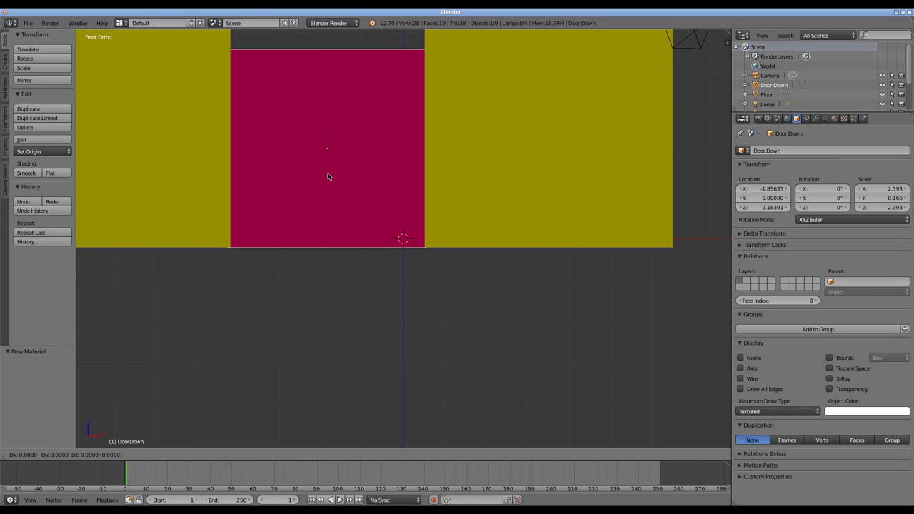
pyautogui.press('z')
pyautogui.click(330, 152)
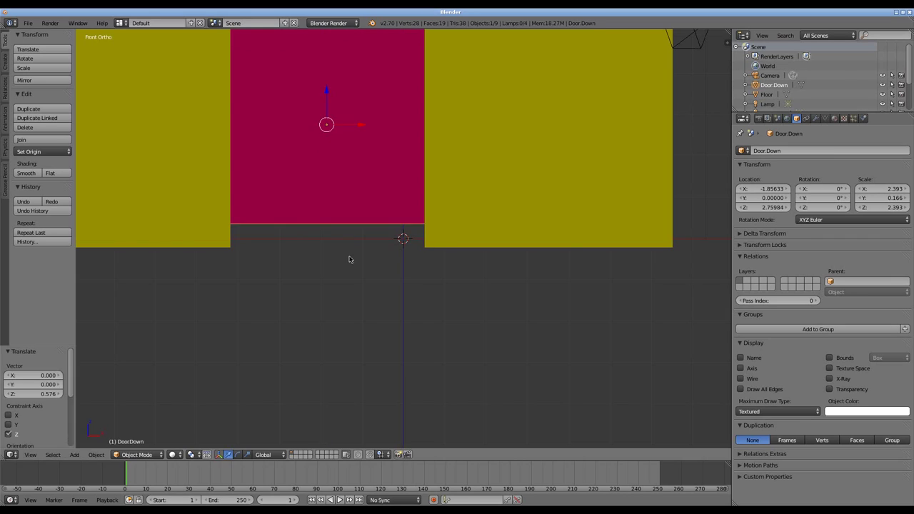
pyautogui.rightClick(388, 241)
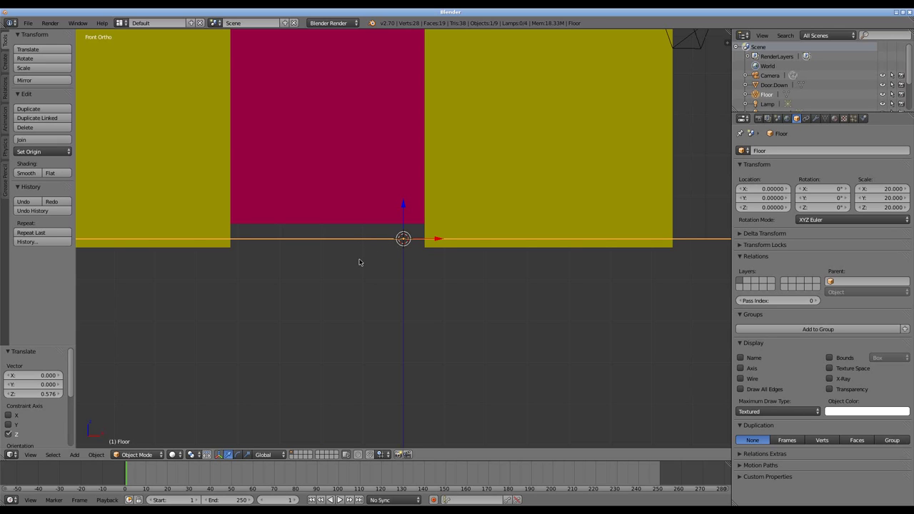
# Export the Babylon.js scene again with the raised door.
pyautogui.press('space')
pyautogui.press('Return')
pyautogui.press('Return')
# Lower the door about 0.42 units along Z toward the floor and select the floor to check the alignment.
pyautogui.scroll(-2, 360, 254)
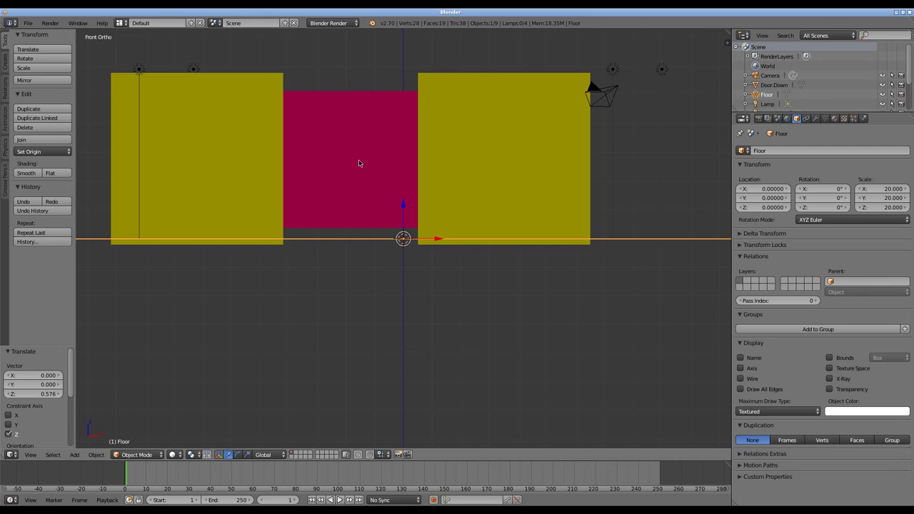
pyautogui.rightClick(343, 221)
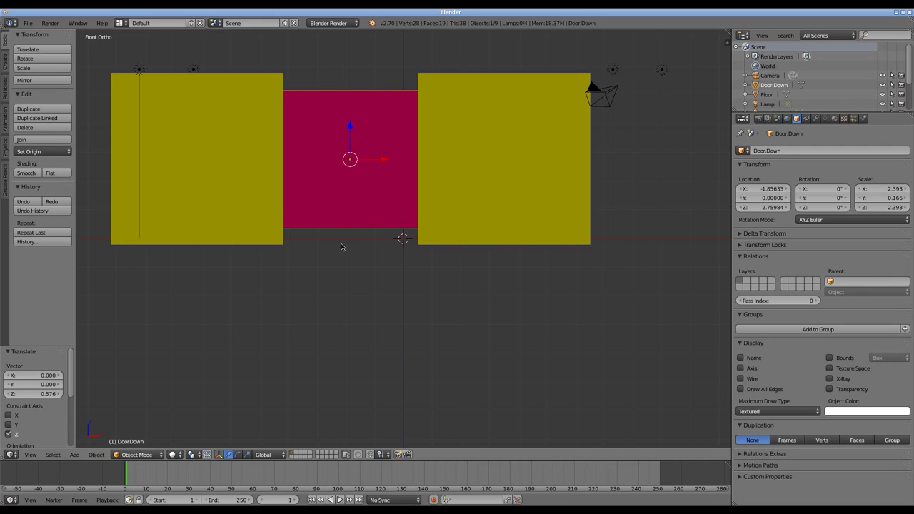
pyautogui.rightClick(342, 242)
pyautogui.rightClick(347, 230)
pyautogui.press('g')
pyautogui.press('z')
pyautogui.click(346, 242)
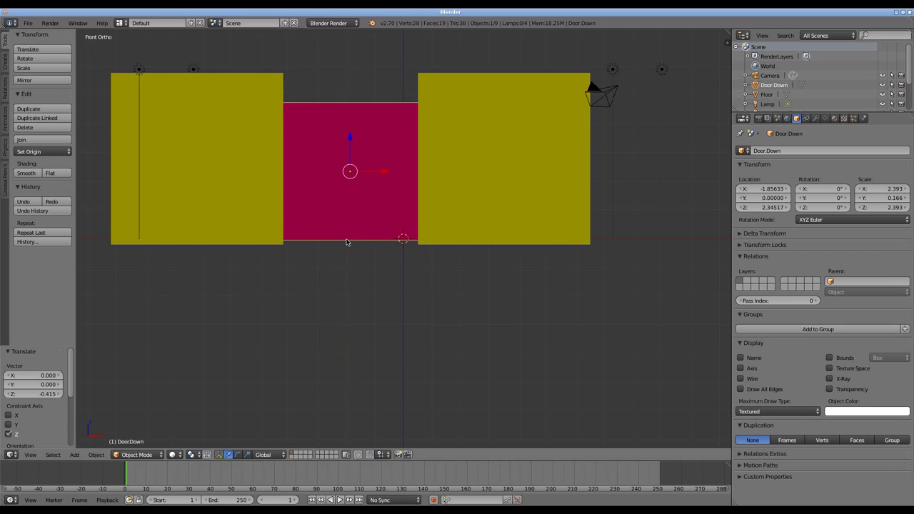
pyautogui.rightClick(346, 242)
# Lower the door about 0.05 units more along Z so its base sits slightly below the floor line.
pyautogui.scroll(4, 391, 259)
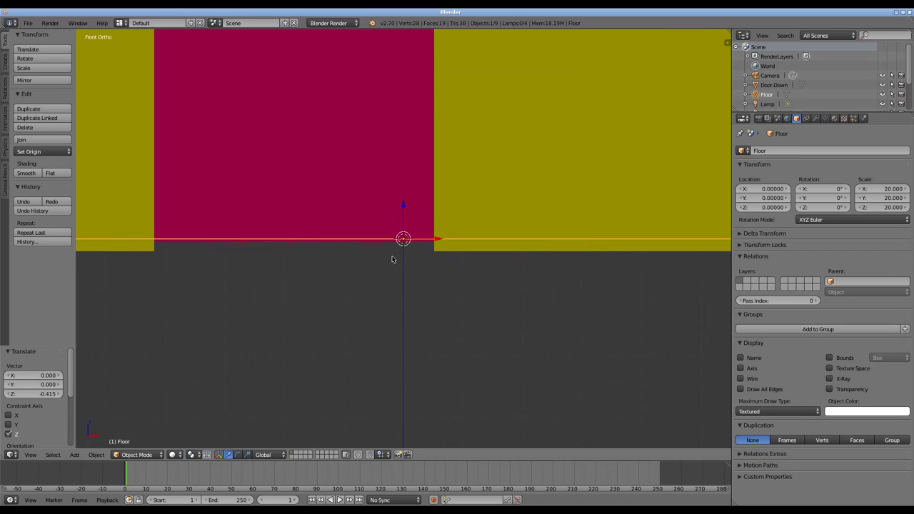
pyautogui.scroll(1, 392, 259)
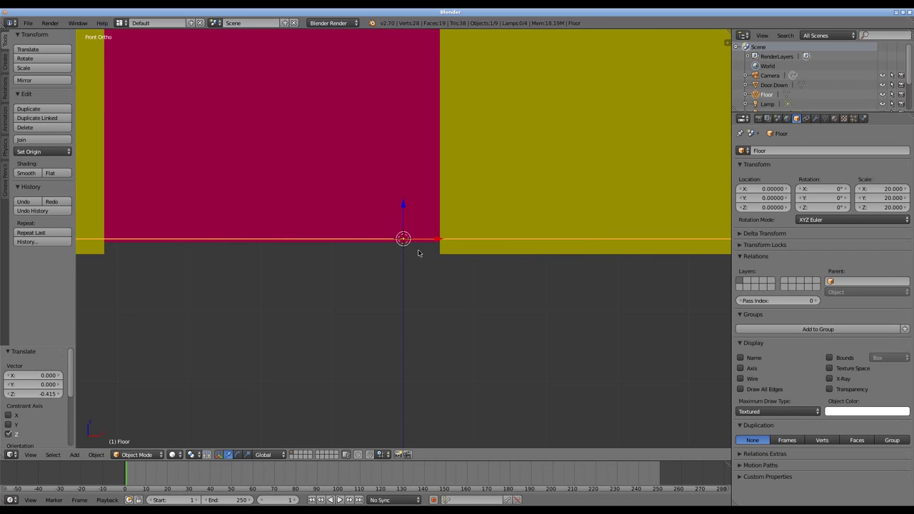
pyautogui.rightClick(223, 226)
pyautogui.press('g')
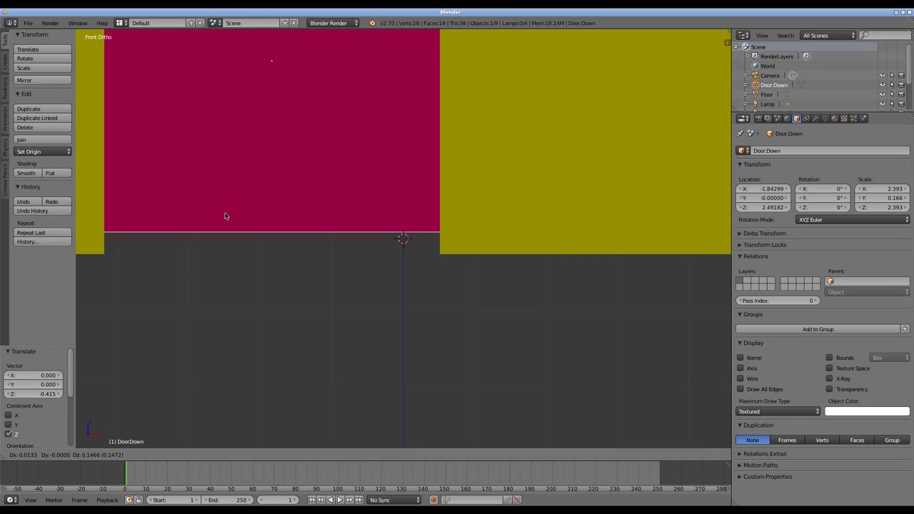
pyautogui.click(226, 229)
pyautogui.rightClick(241, 240)
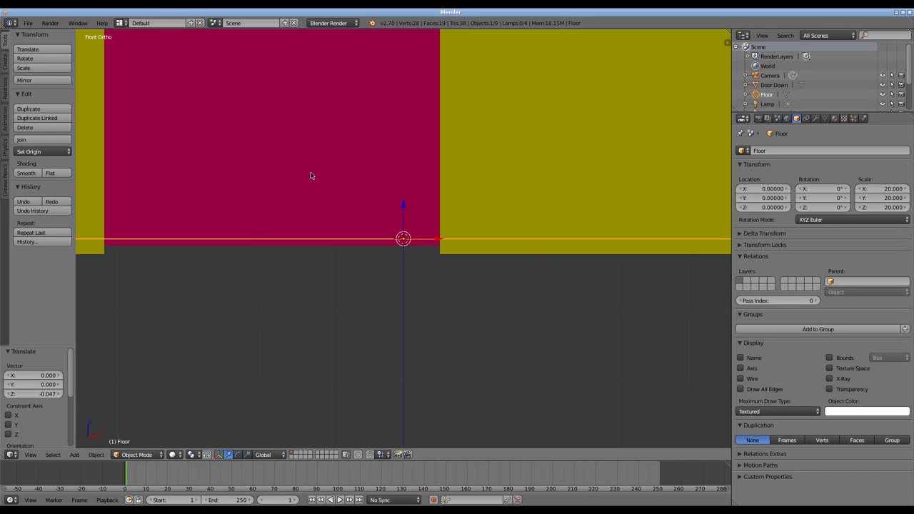
# In Edit Mode, move the whole door mesh about 2.4 units down along Z, leaving its origin at the mesh's upper edge.
pyautogui.scroll(-4, 311, 176)
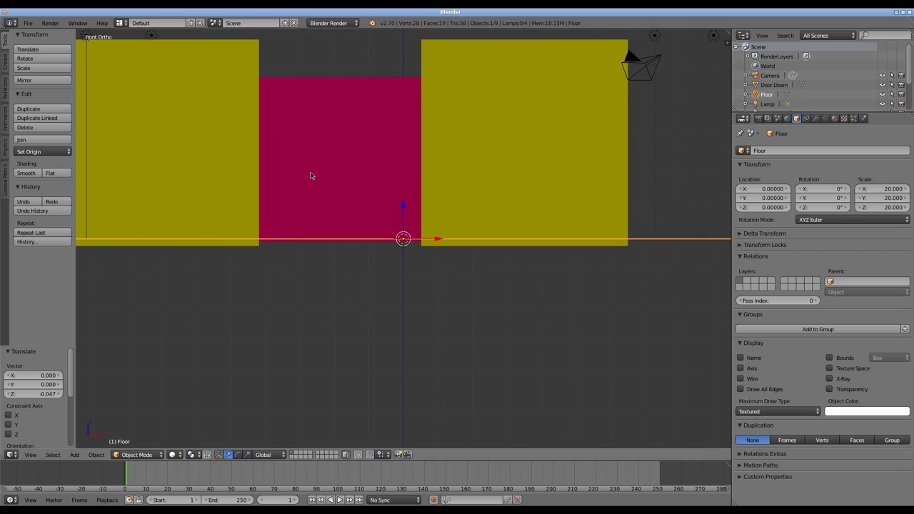
pyautogui.rightClick(333, 90)
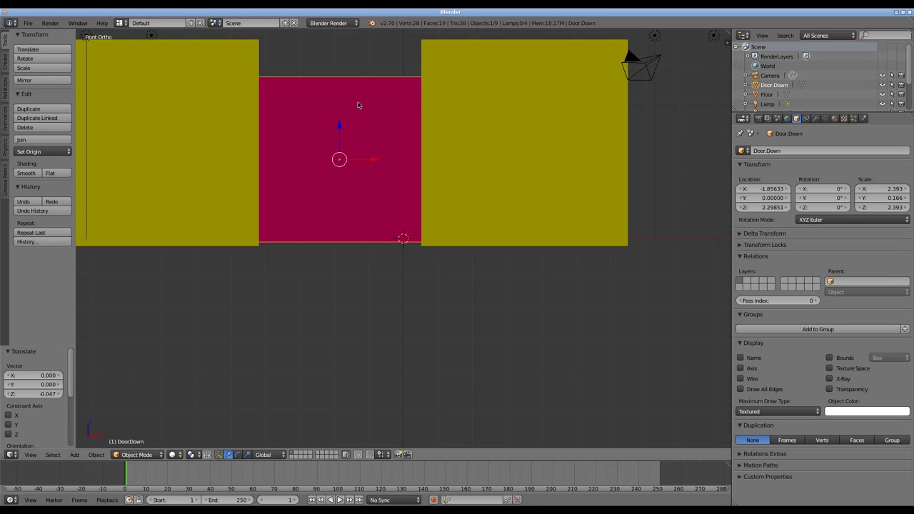
pyautogui.press('Tab')
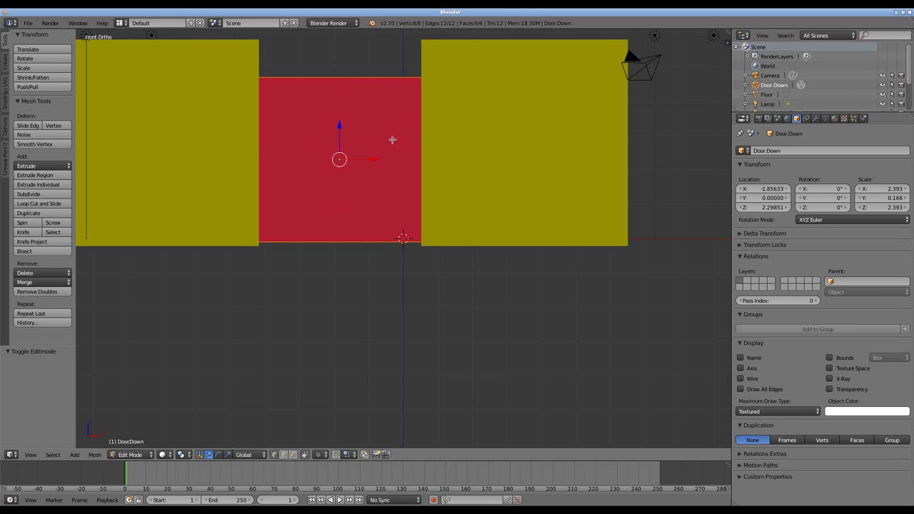
pyautogui.press('g')
pyautogui.press('z')
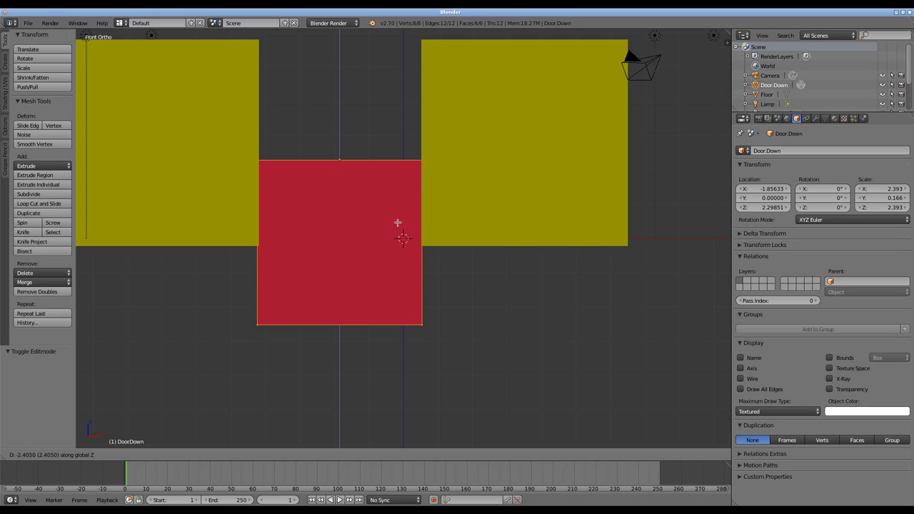
pyautogui.click(396, 223)
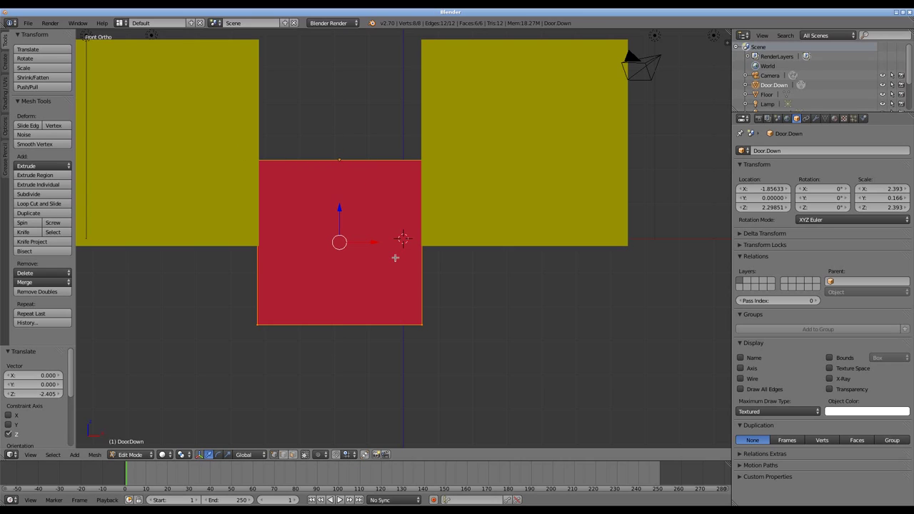
# Back in Object Mode, raise the door about 2.32 units along Z and check its base against the floor.
pyautogui.press('Tab')
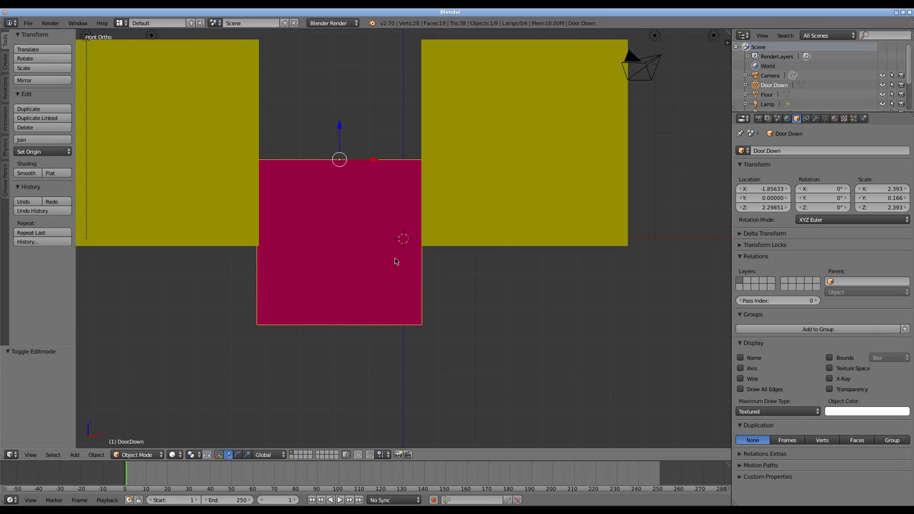
pyautogui.press('g')
pyautogui.press('z')
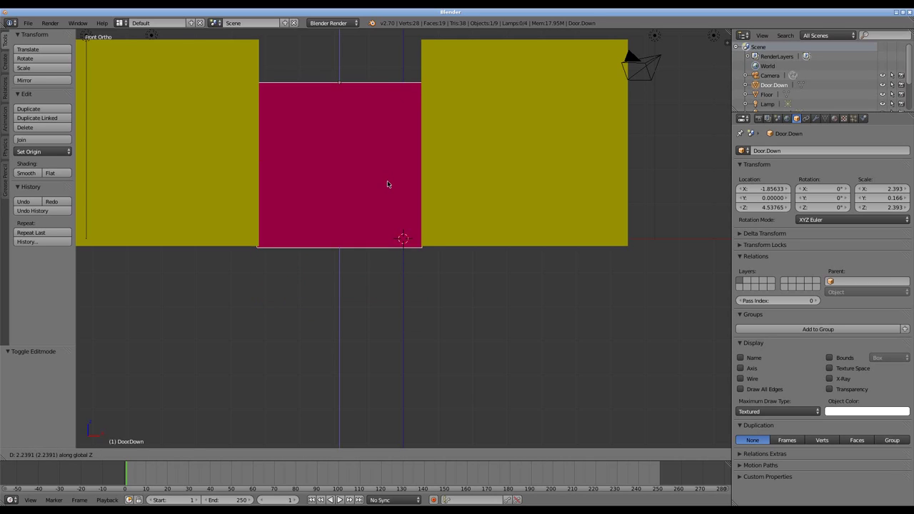
pyautogui.click(386, 182)
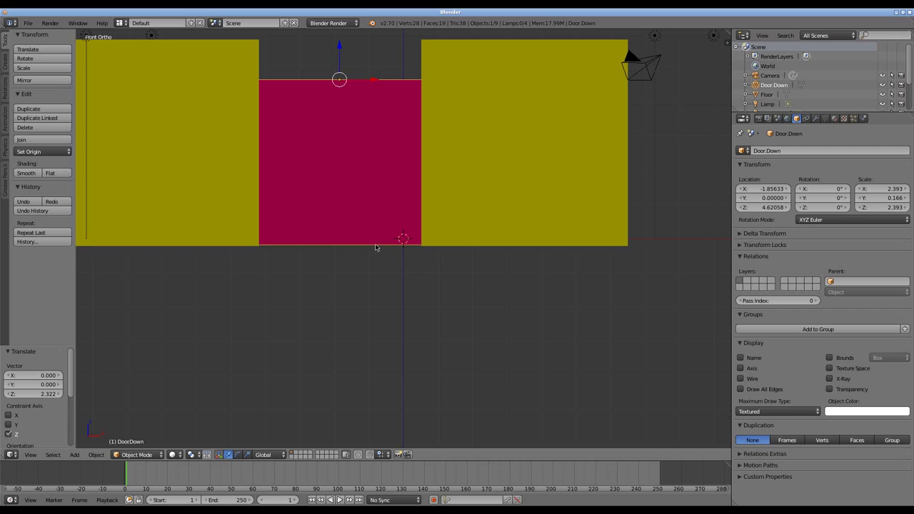
pyautogui.rightClick(372, 240)
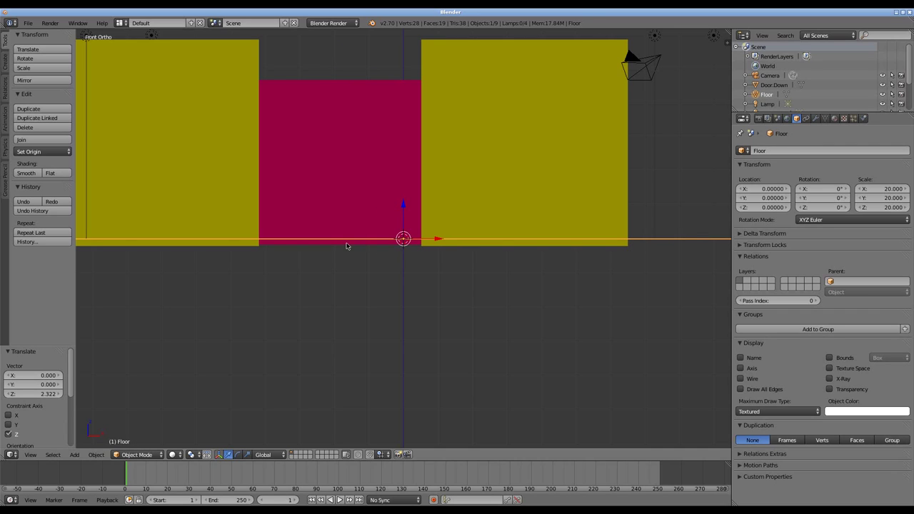
pyautogui.rightClick(348, 114)
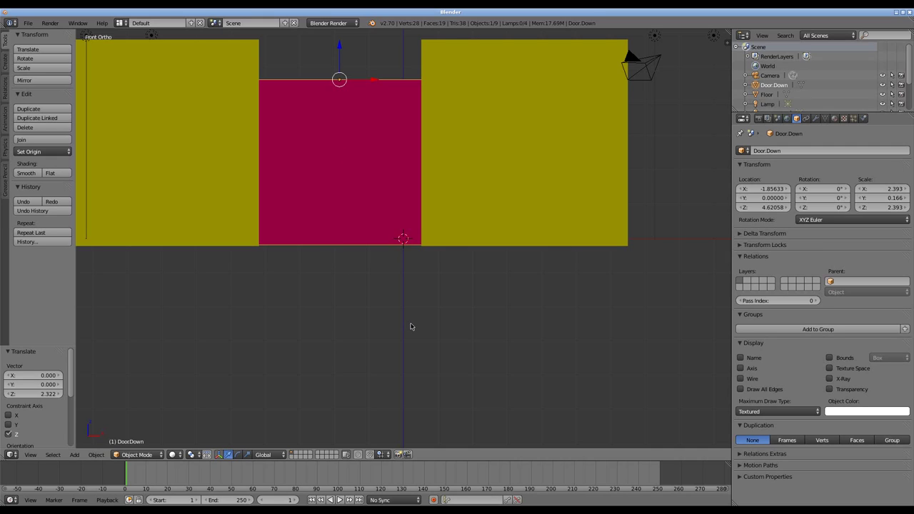
# Export the Babylon.js scene again and reload it in the Iceweasel browser to inspect the repositioned door.
pyautogui.press('space')
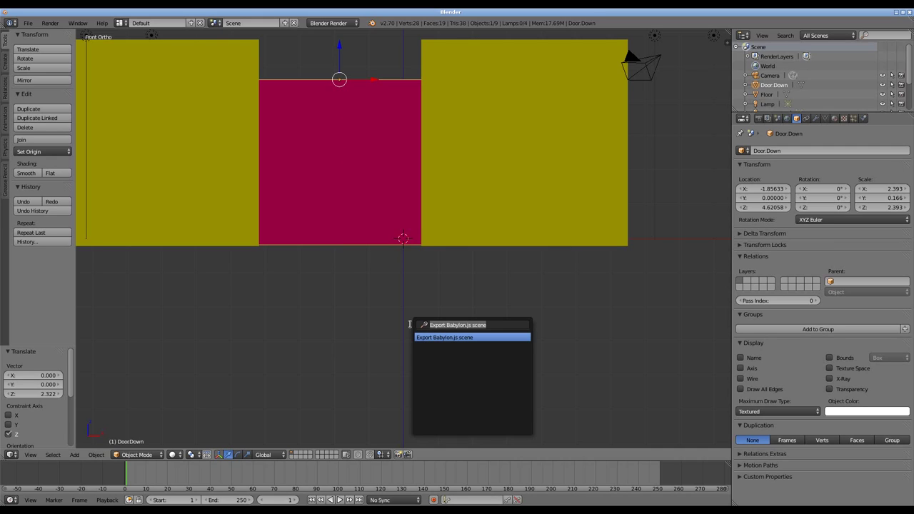
pyautogui.press('Return')
pyautogui.press('Return')
pyautogui.hotkey('alt', 'Tab')
pyautogui.press('F5')
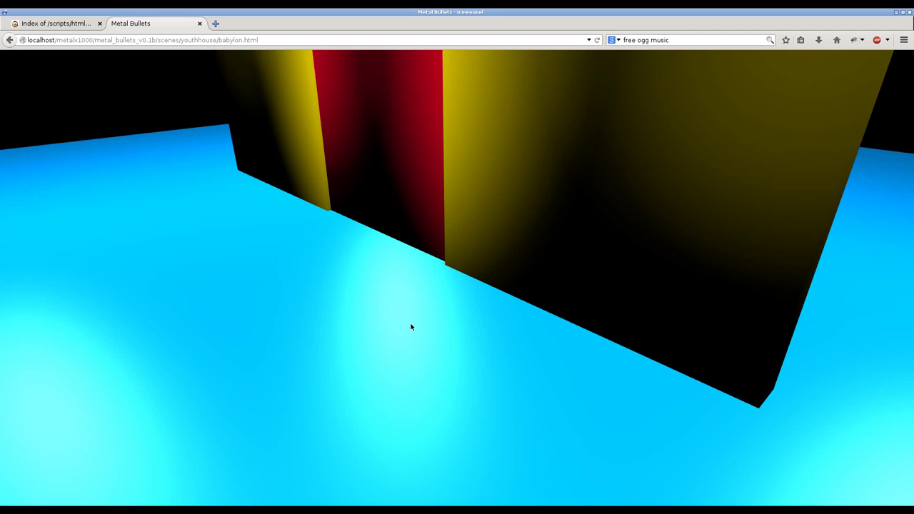
pyautogui.click(411, 327)
pyautogui.press('Up')
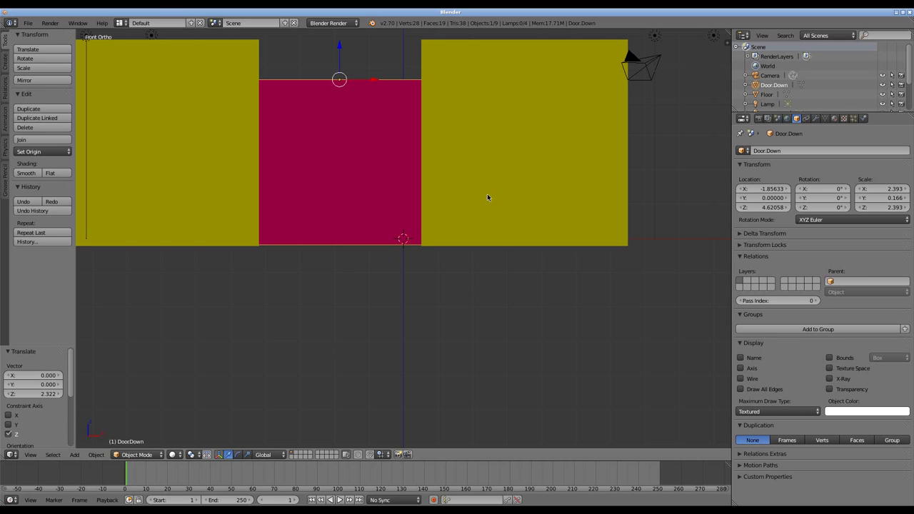
# Add a cube and place it on the floor plane in top view at about X -8.6, Y -9.0.
pyautogui.press('space')
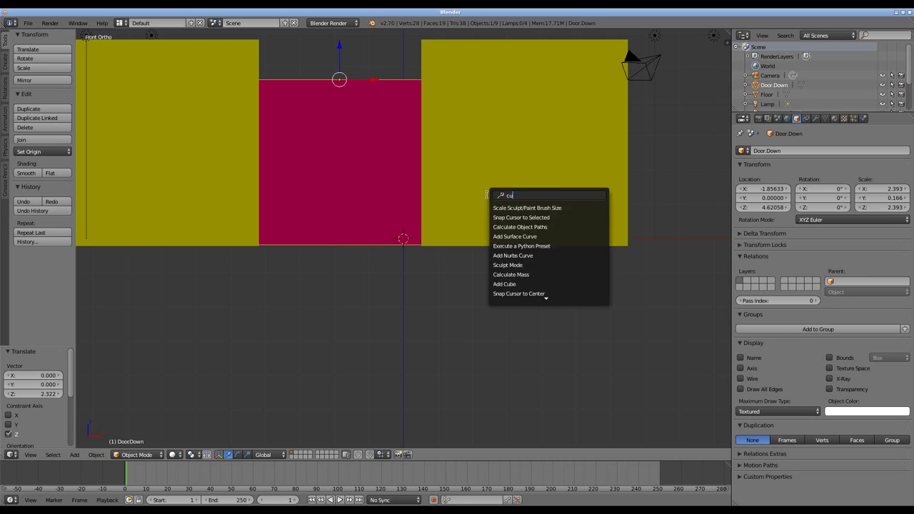
pyautogui.write('be')
pyautogui.press('Return')
pyautogui.press('KP_7')
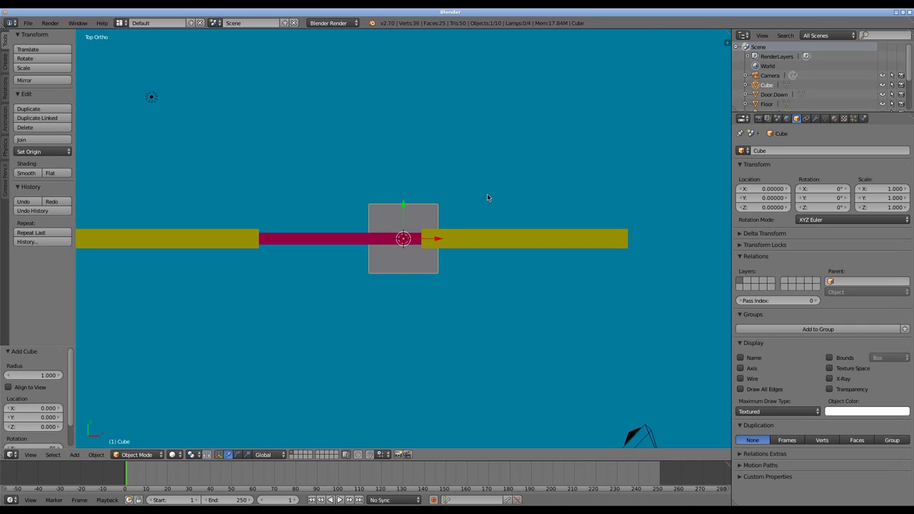
pyautogui.scroll(-7, 487, 198)
pyautogui.press('g')
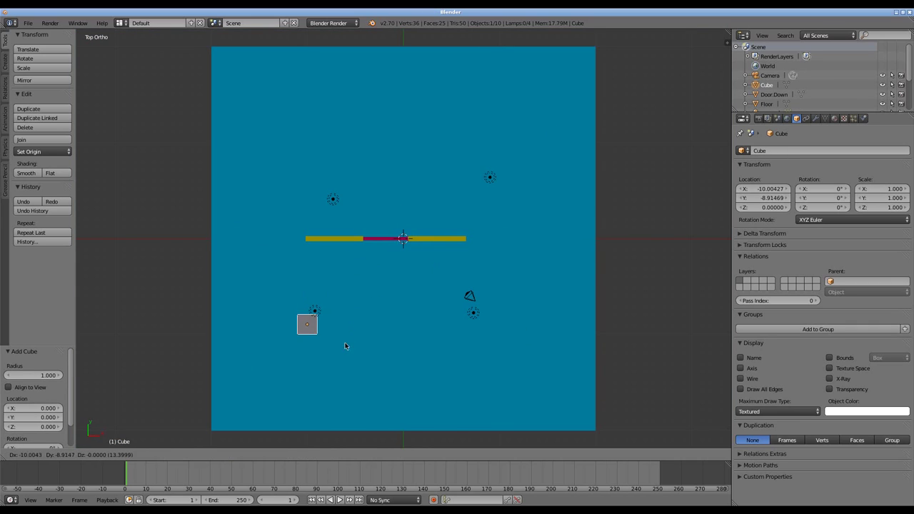
pyautogui.click(359, 346)
# In front view, shift the cube about 0.5 along X and 1.39 up along Z, and scale it to about 1.56.
pyautogui.press('KP_1')
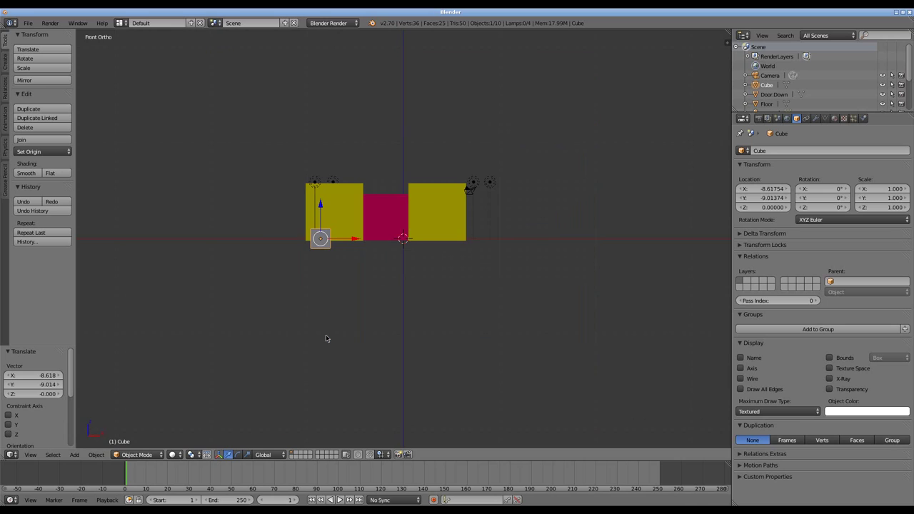
pyautogui.press('g')
pyautogui.click(354, 322)
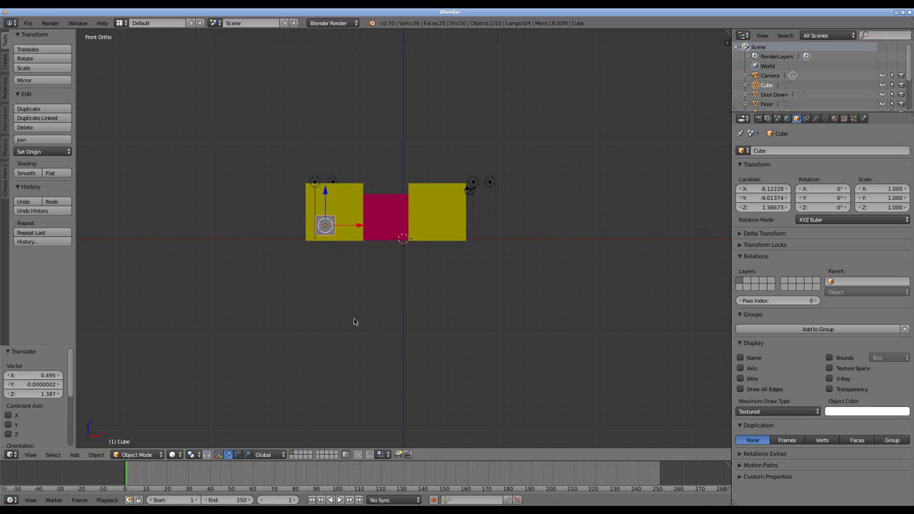
pyautogui.press('s')
pyautogui.click(418, 359)
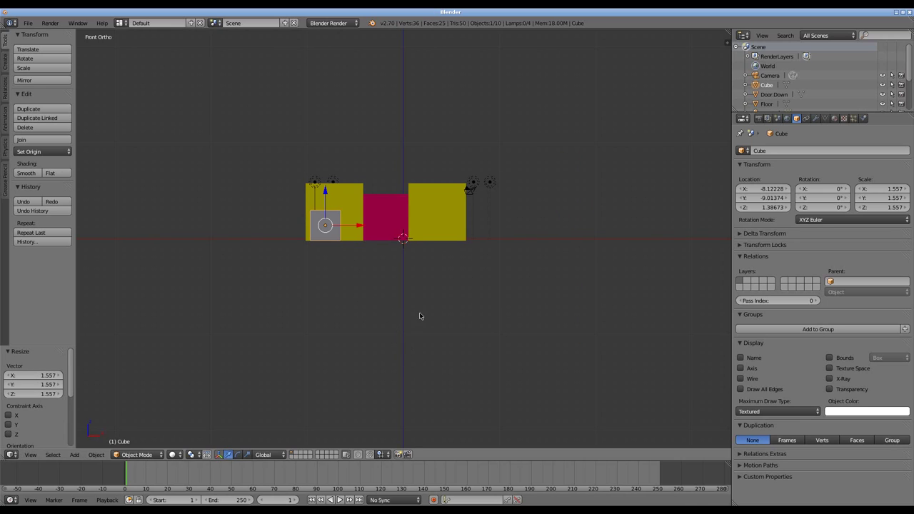
# Give the cube a new material with a violet diffuse color.
pyautogui.click(834, 117)
pyautogui.click(798, 179)
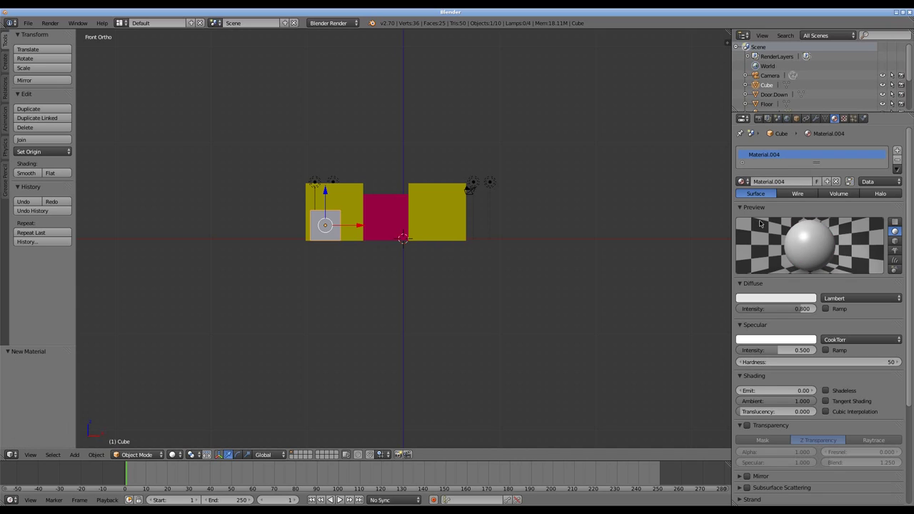
pyautogui.click(763, 299)
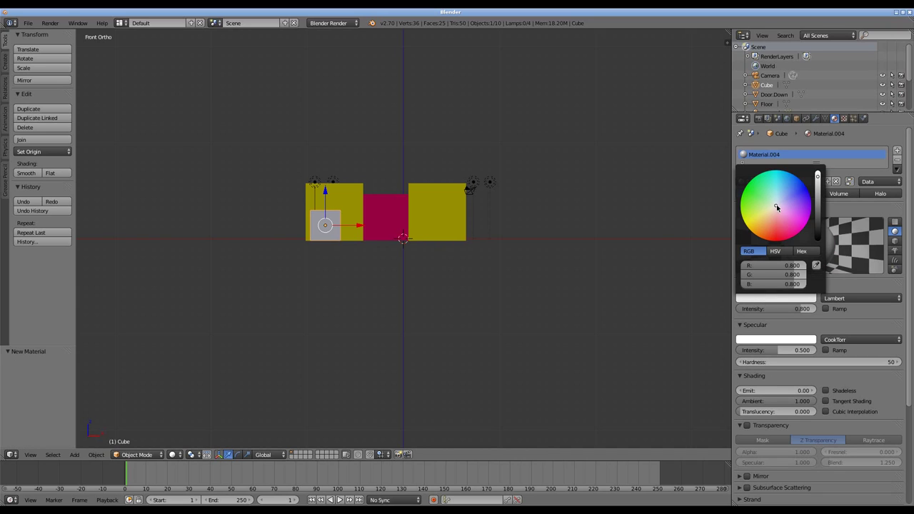
pyautogui.moveTo(776, 206); pyautogui.dragTo(810, 196)
pyautogui.moveTo(452, 257)
pyautogui.mouseDown(button='middle')
pyautogui.moveTo(428, 277)
pyautogui.moveTo(483, 267)
pyautogui.moveTo(463, 267)
pyautogui.mouseUp(button='middle')
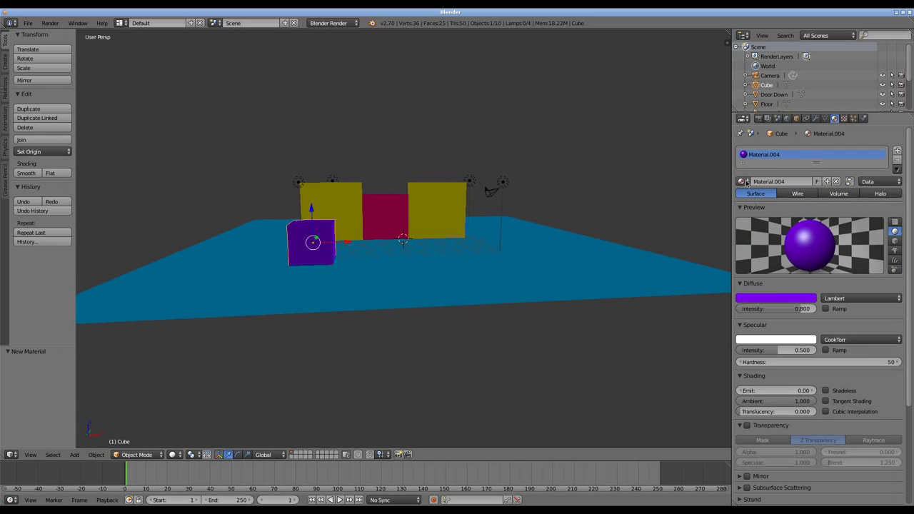
# Rename the cube object first as Teleporter and extend the name to Teleporter.pos1.
pyautogui.click(797, 119)
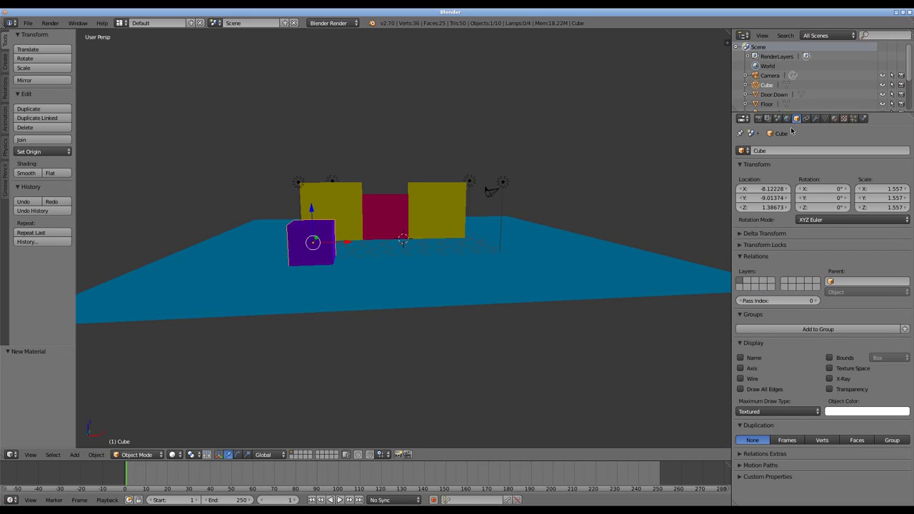
pyautogui.click(773, 151)
pyautogui.write('Teleporter')
pyautogui.press('Return')
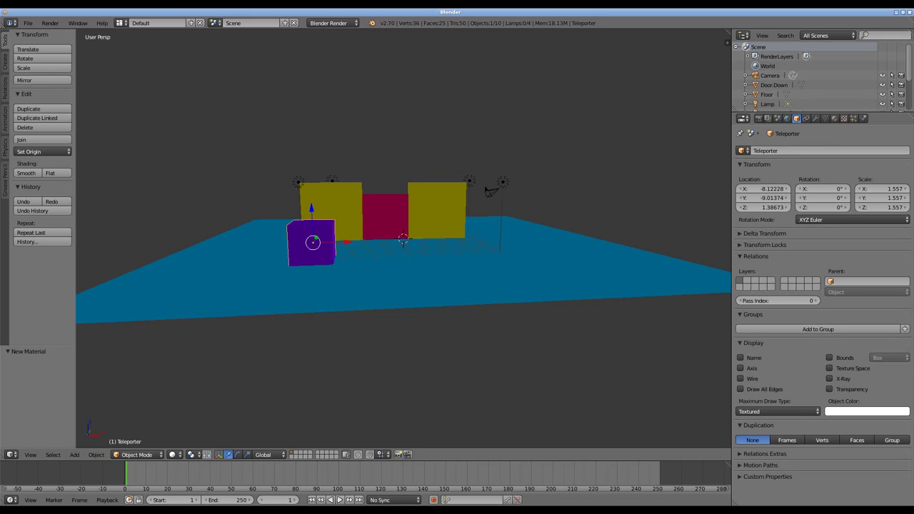
pyautogui.click(797, 152)
pyautogui.write('.pos')
pyautogui.write('1')
pyautogui.press('Return')
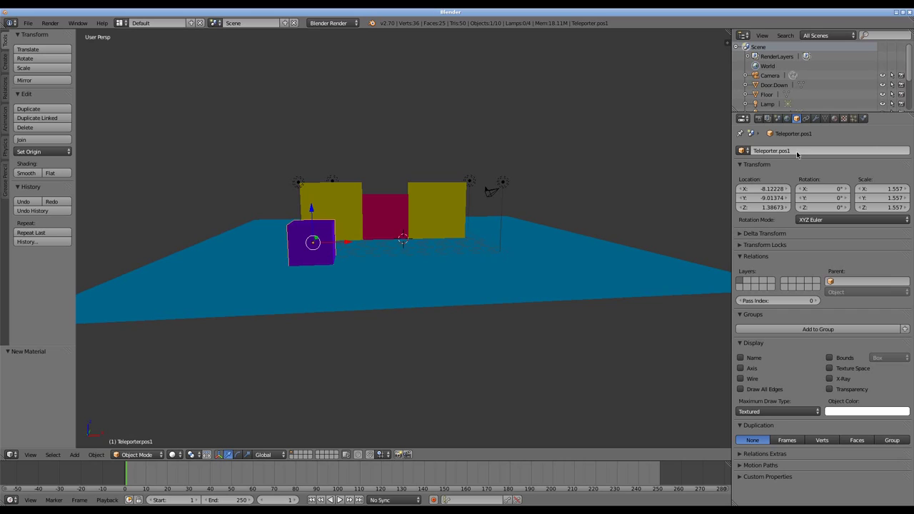
# Duplicate the teleporter in top view and place the copy about 17.2 units along X and 20 along Y, beyond the walls.
pyautogui.press('KP_7')
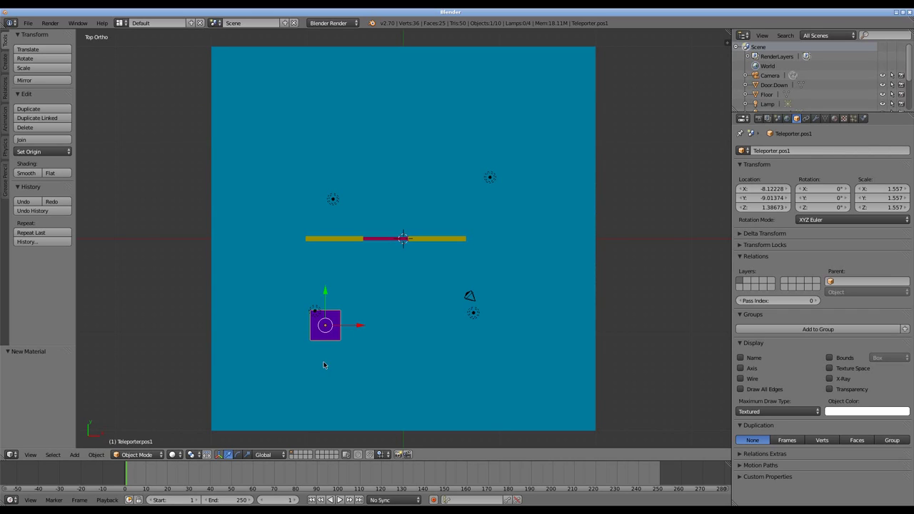
pyautogui.hotkey('shift', 'd')
pyautogui.click(499, 157)
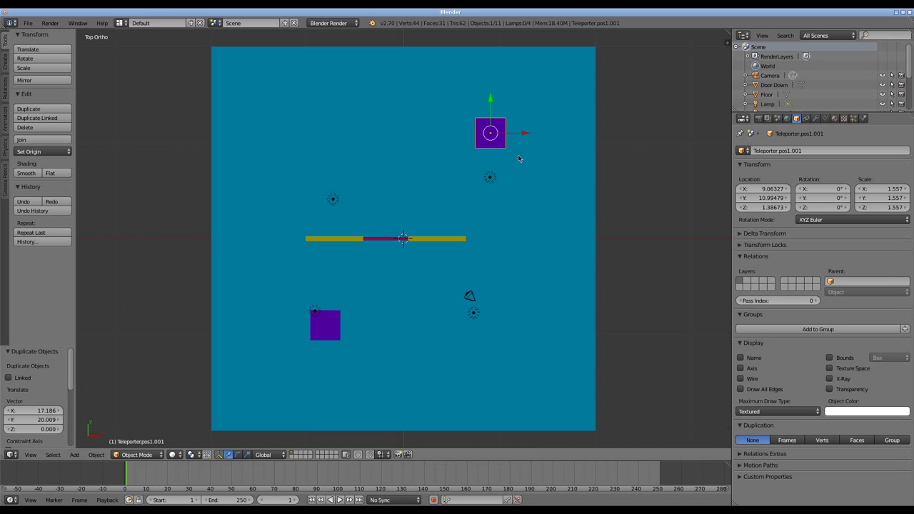
# Compare the object names of the original teleporter and its duplicate, examining the position part and the numeric suffix.
pyautogui.click(803, 155)
pyautogui.doubleClick(779, 153)
pyautogui.doubleClick(782, 153)
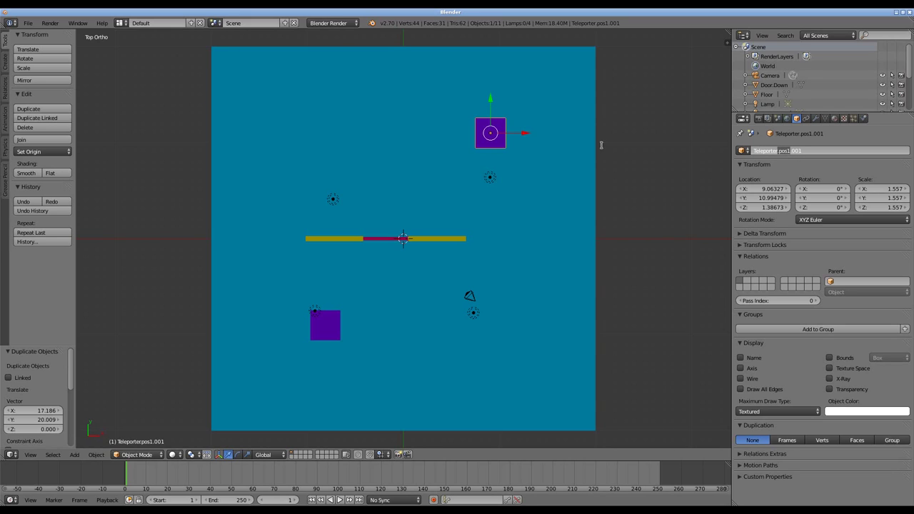
pyautogui.rightClick(337, 324)
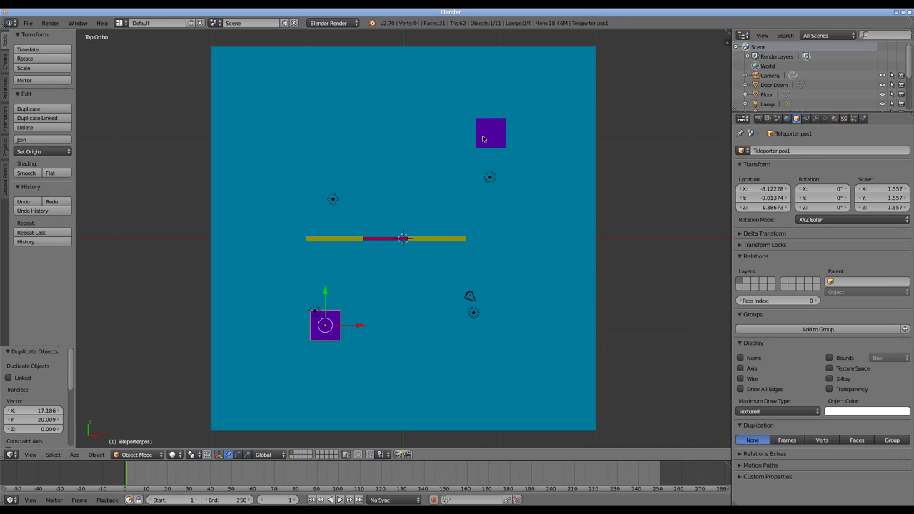
pyautogui.rightClick(484, 139)
pyautogui.rightClick(332, 337)
pyautogui.rightClick(489, 151)
pyautogui.rightClick(321, 335)
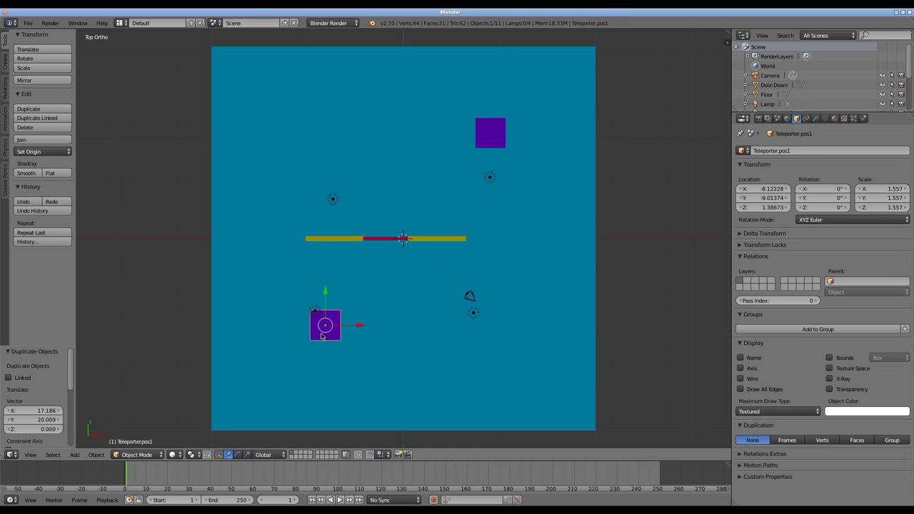
pyautogui.rightClick(504, 124)
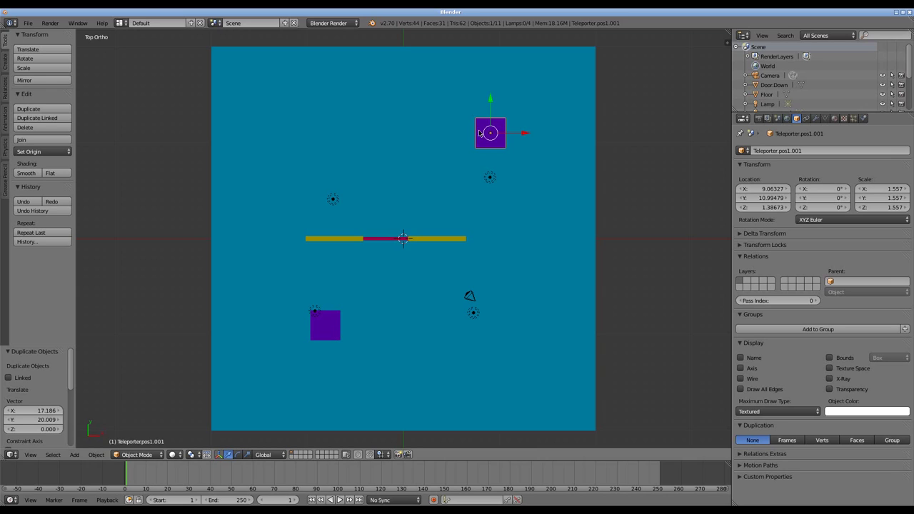
pyautogui.click(778, 150)
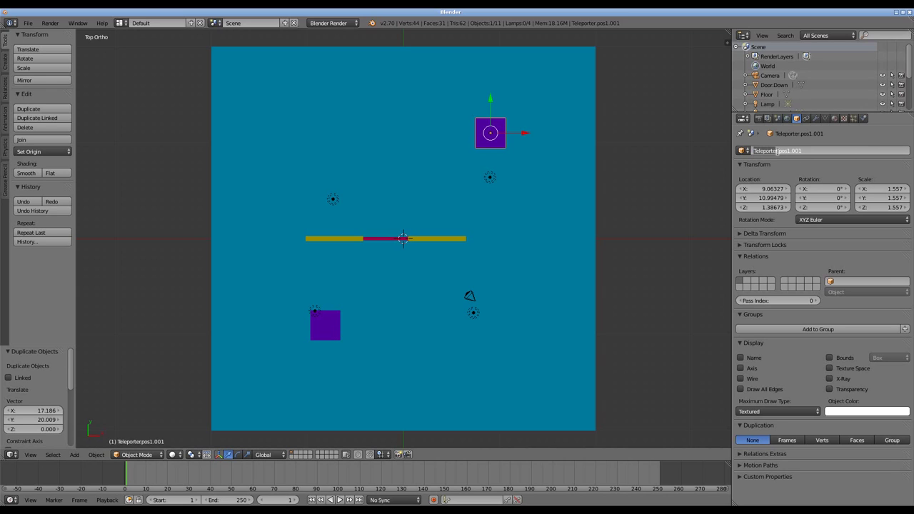
pyautogui.click(780, 150)
pyautogui.doubleClick(781, 151)
pyautogui.click(332, 336)
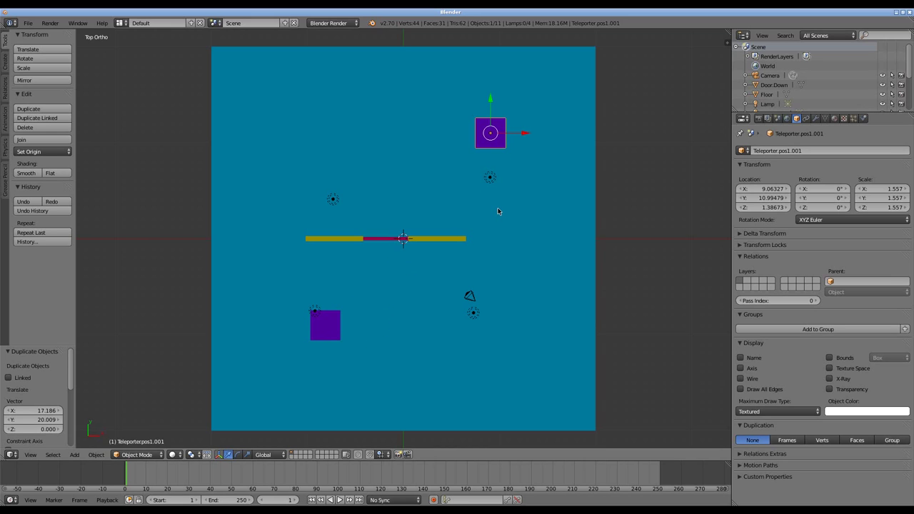
# Export the Babylon.js scene with both teleporters and switch to the Iceweasel browser to view it.
pyautogui.press('space')
pyautogui.write('babylon.html')
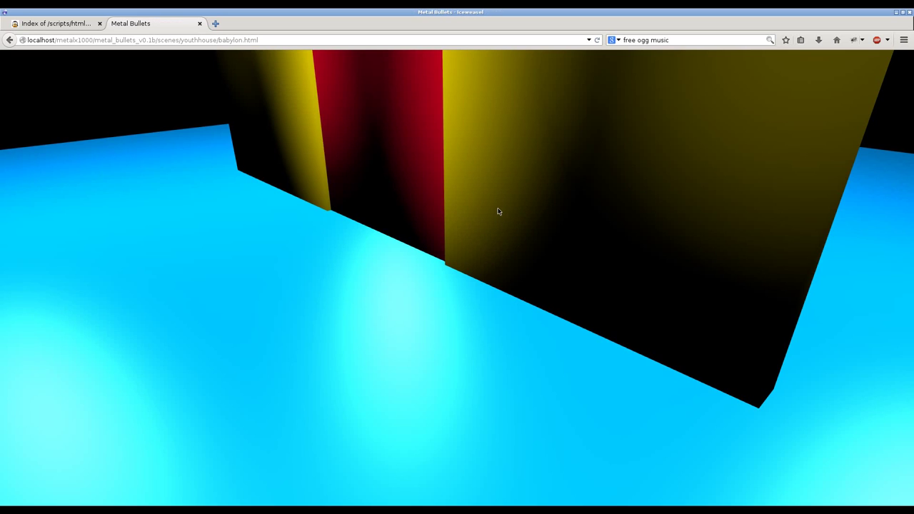
pyautogui.click(498, 211)
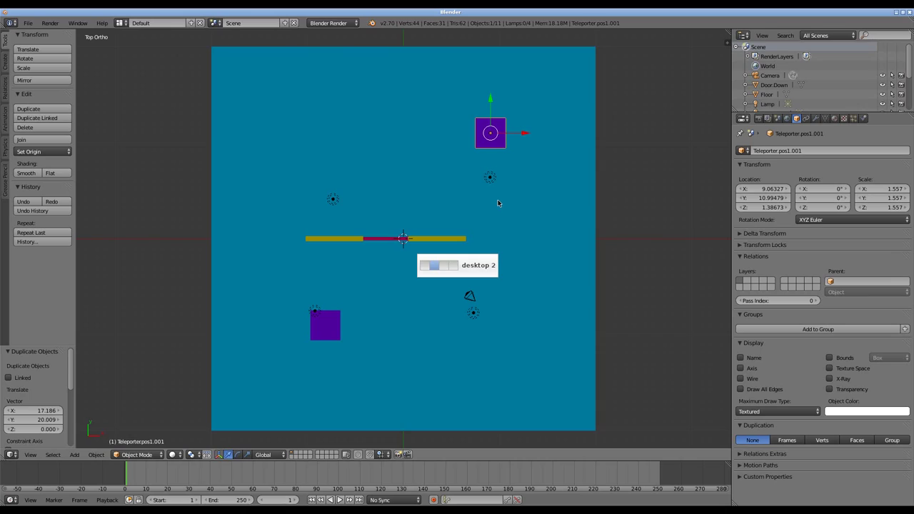
# In front view, raise the original teleporter about 0.99 along Z and the duplicate about 1.39, shifting the duplicate about 0.1 along X.
pyautogui.press('KP_1')
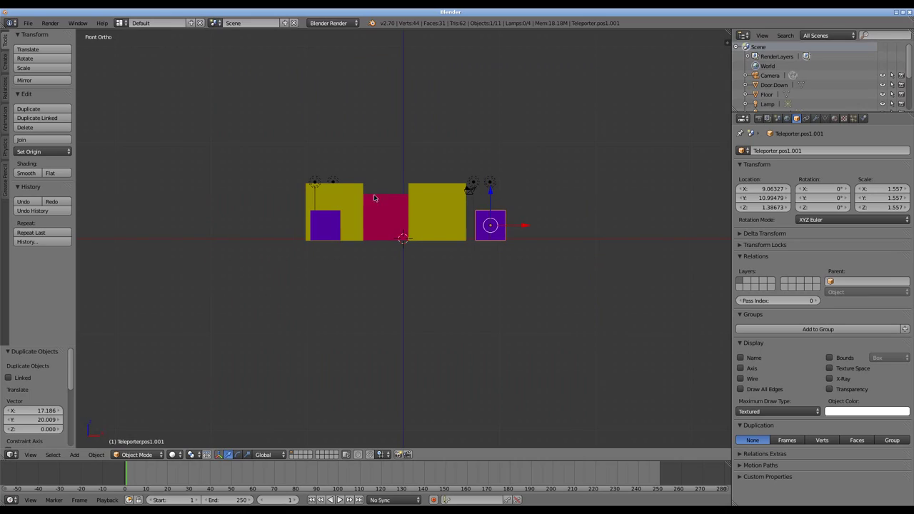
pyautogui.rightClick(335, 227)
pyautogui.press('g')
pyautogui.press('z')
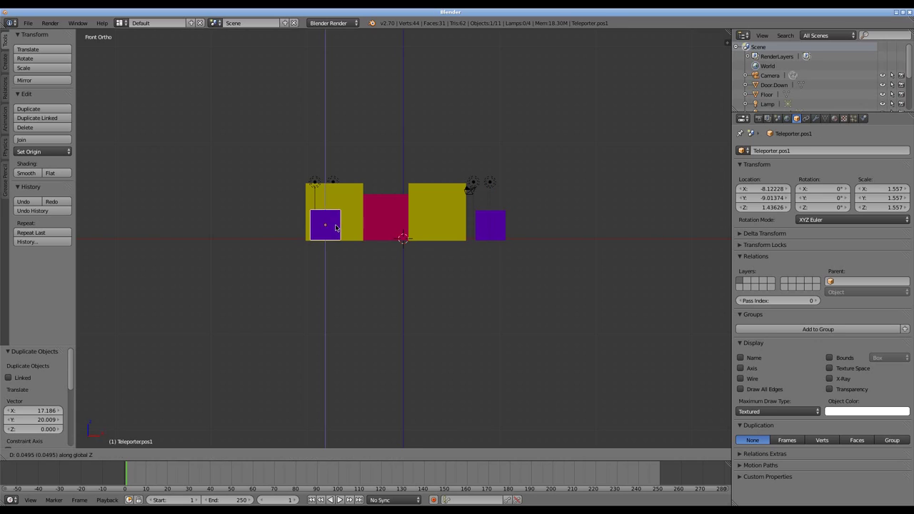
pyautogui.click(335, 217)
pyautogui.rightClick(503, 226)
pyautogui.press('g')
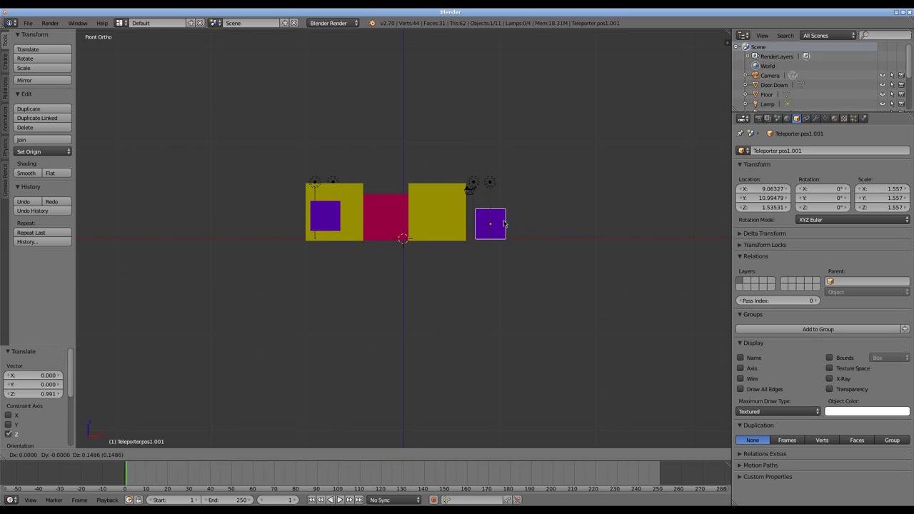
pyautogui.click(505, 212)
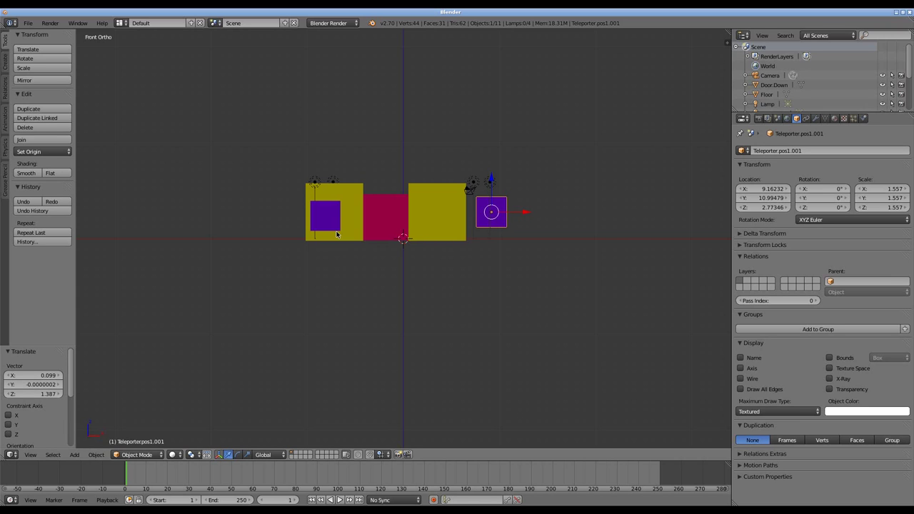
# Export the Babylon.js scene with the raised teleporters and switch to the neighbouring desktop.
pyautogui.press('space')
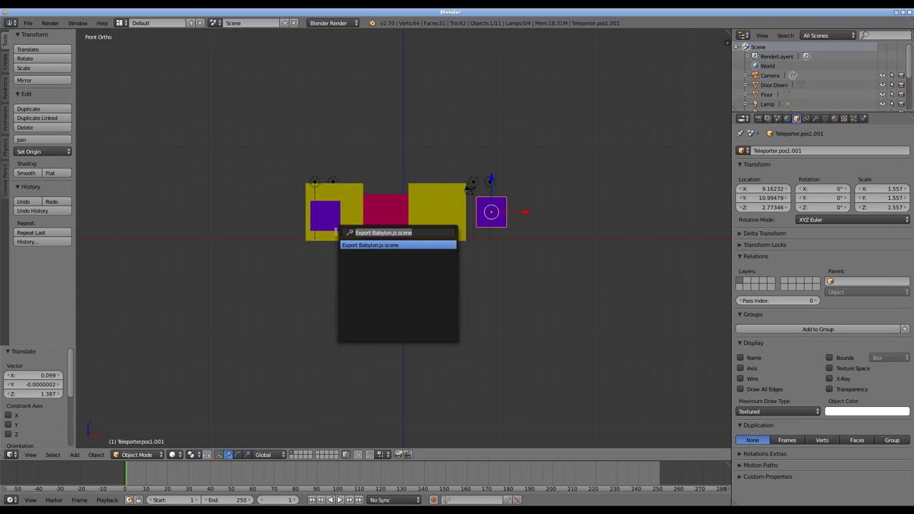
pyautogui.press('Return')
pyautogui.press('Return')
pyautogui.hotkey('ctrl', 'alt', 'Left')
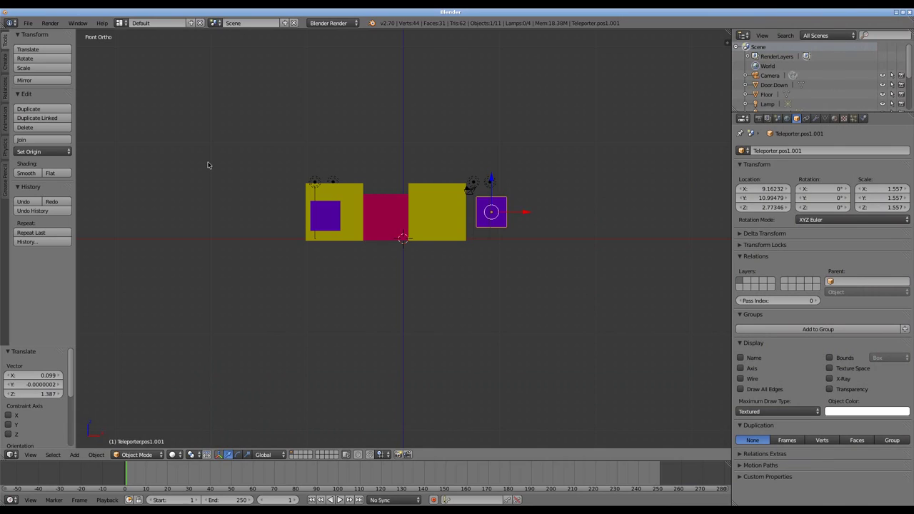
# In top view, duplicate the selected teleporter cube about 18.3 along negative X and rename the copy Teleporter.pos2.002.
pyautogui.press('KP_7')
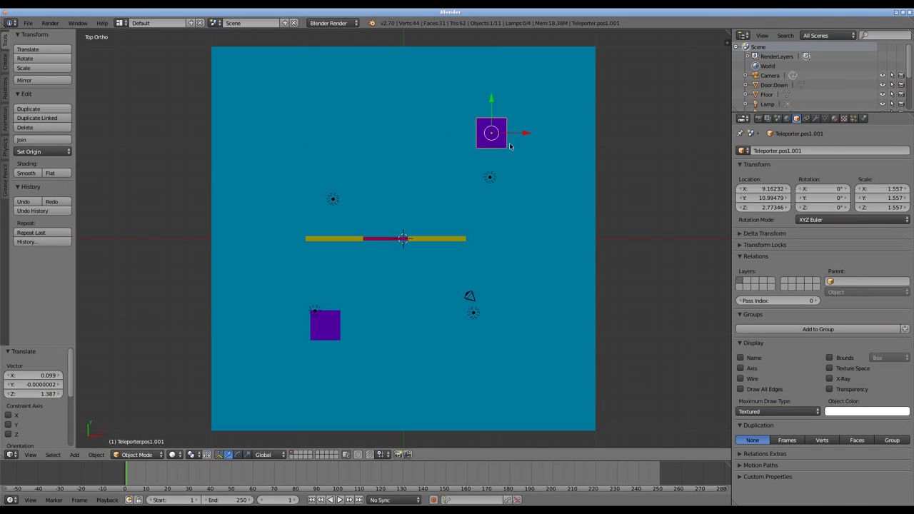
pyautogui.rightClick(495, 126)
pyautogui.rightClick(495, 126)
pyautogui.hotkey('shift', 'd')
pyautogui.click(320, 128)
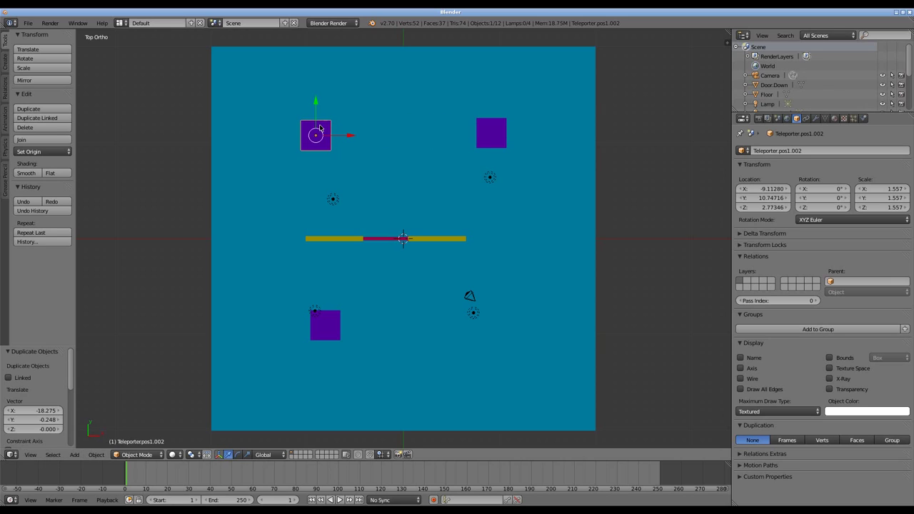
pyautogui.click(786, 151)
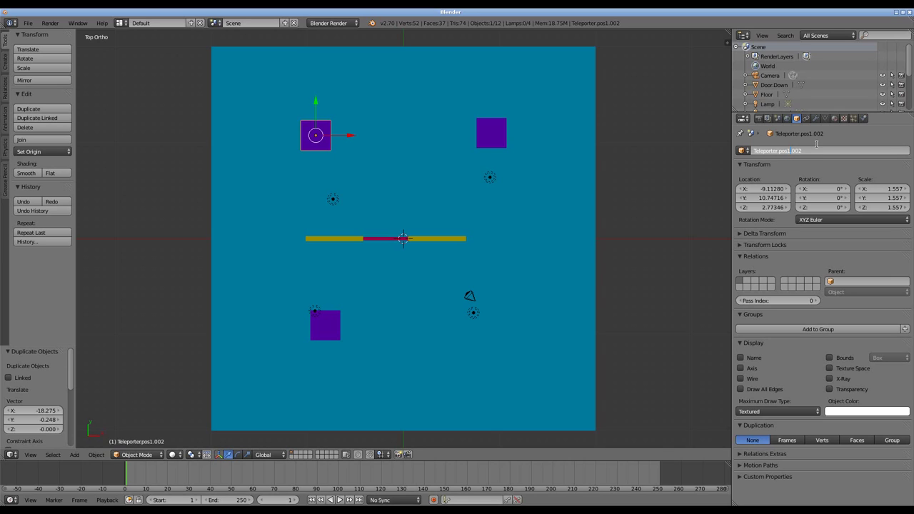
pyautogui.write('32')
pyautogui.press('Return')
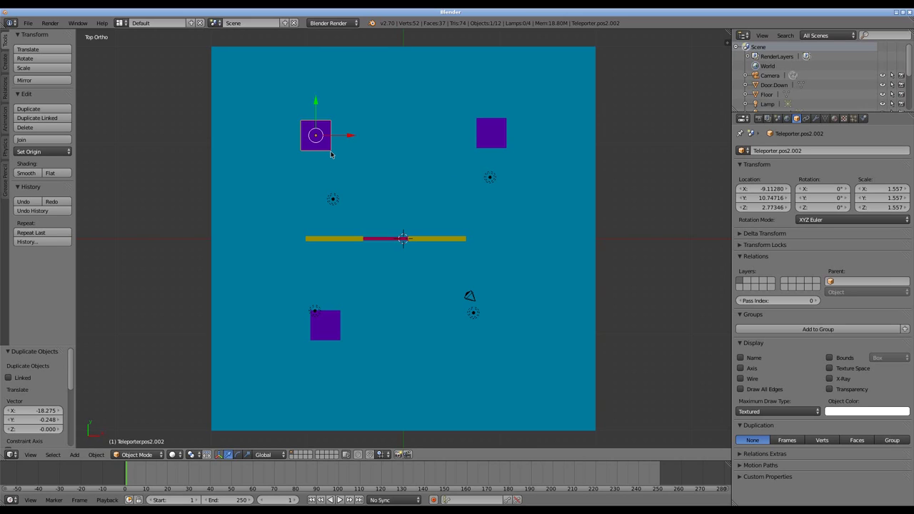
# Duplicate Teleporter.pos2.002 about 18.6 along X and 20.9 along negative Y, and examine the parts of the source cube's name.
pyautogui.hotkey('shift', 'd')
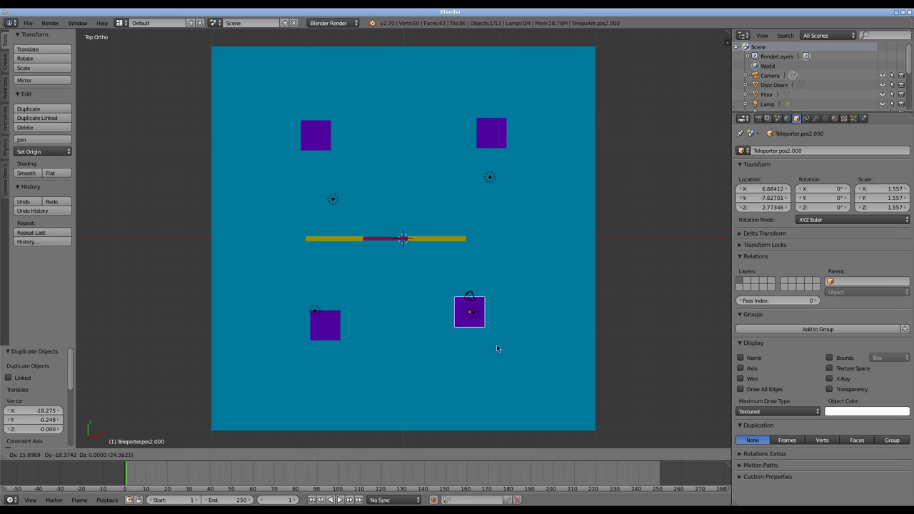
pyautogui.click(509, 355)
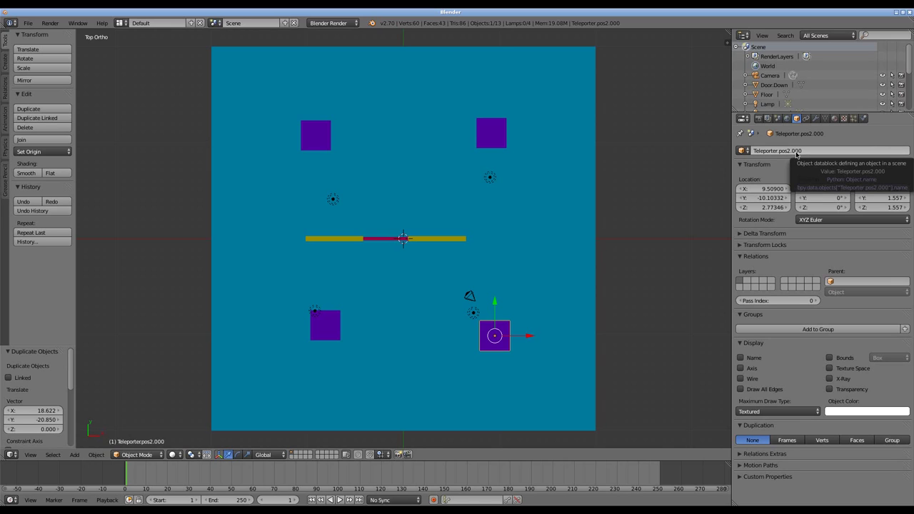
pyautogui.rightClick(314, 148)
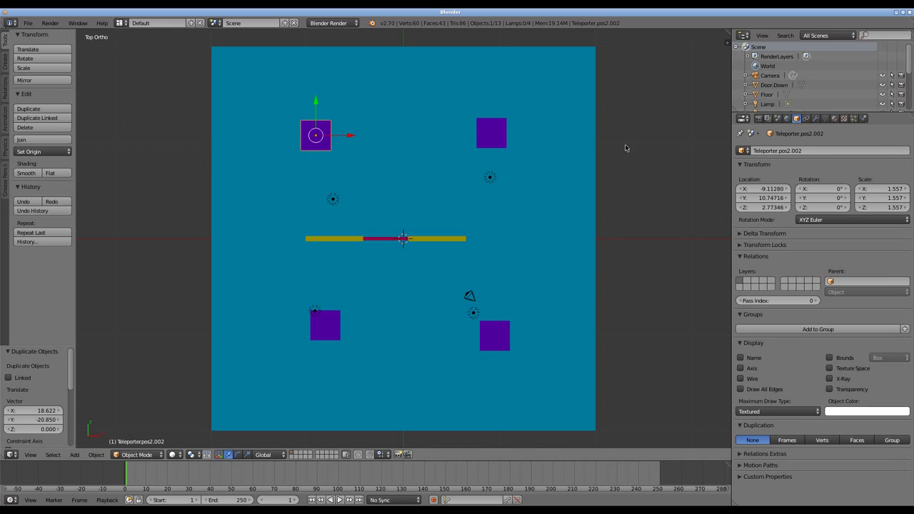
pyautogui.click(794, 152)
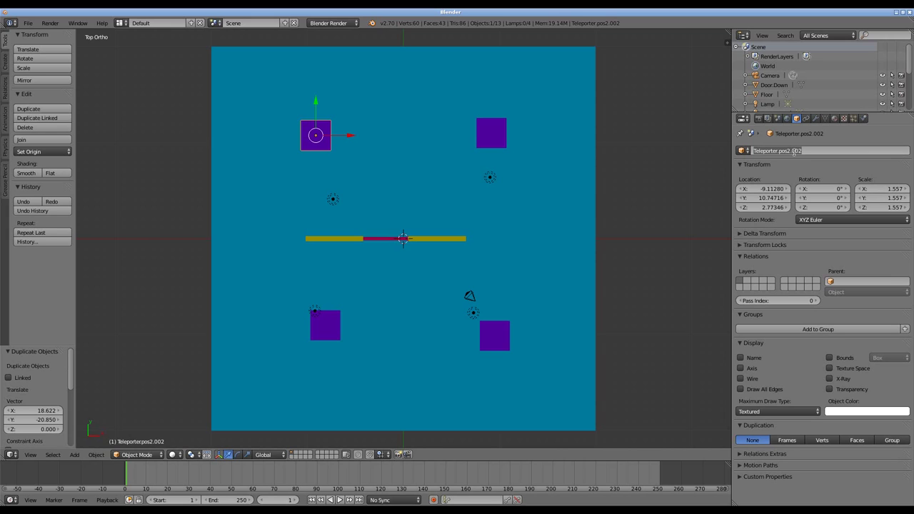
pyautogui.moveTo(791, 152); pyautogui.dragTo(811, 152)
pyautogui.moveTo(753, 151); pyautogui.dragTo(767, 151)
pyautogui.press('Escape')
# In front view, raise the Teleporter.pos2.000 cube about 28.3 along Z and shift it about 0.4 along negative X.
pyautogui.rightClick(509, 342)
pyautogui.press('KP_1')
pyautogui.press('g')
pyautogui.click(505, 72)
pyautogui.scroll(-4, 506, 73)
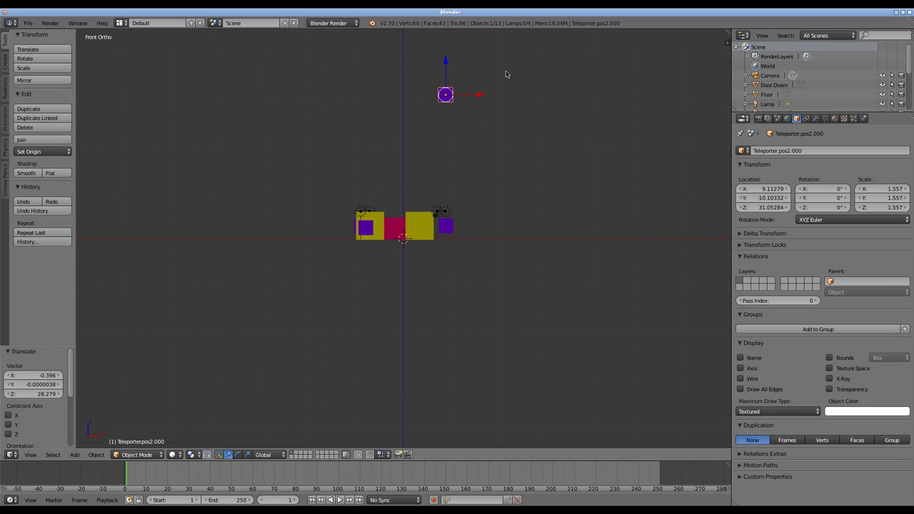
# Export the Babylon.js scene with all four teleporters, switch to Iceweasel, reload the page and view the scene fullscreen.
pyautogui.press('space')
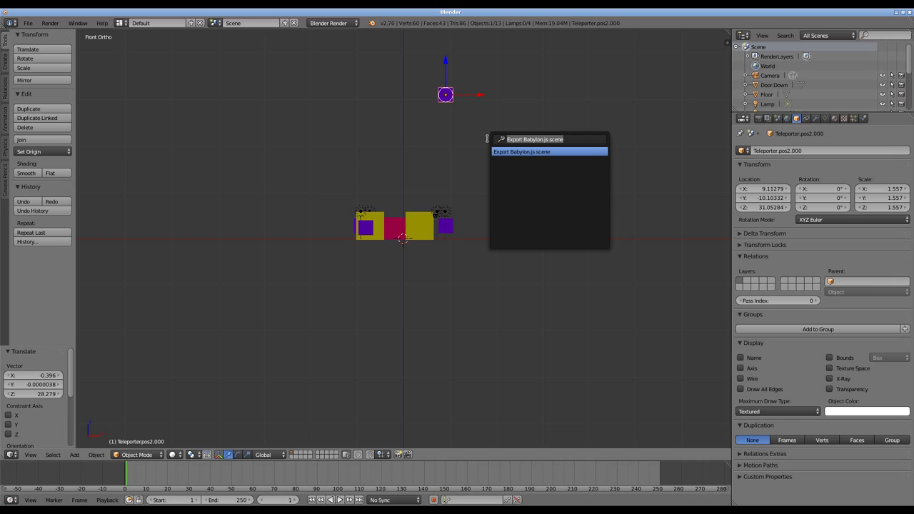
pyautogui.press('Return')
pyautogui.press('Return')
pyautogui.hotkey('alt', 'Tab')
pyautogui.press('F5')
pyautogui.click(488, 142)
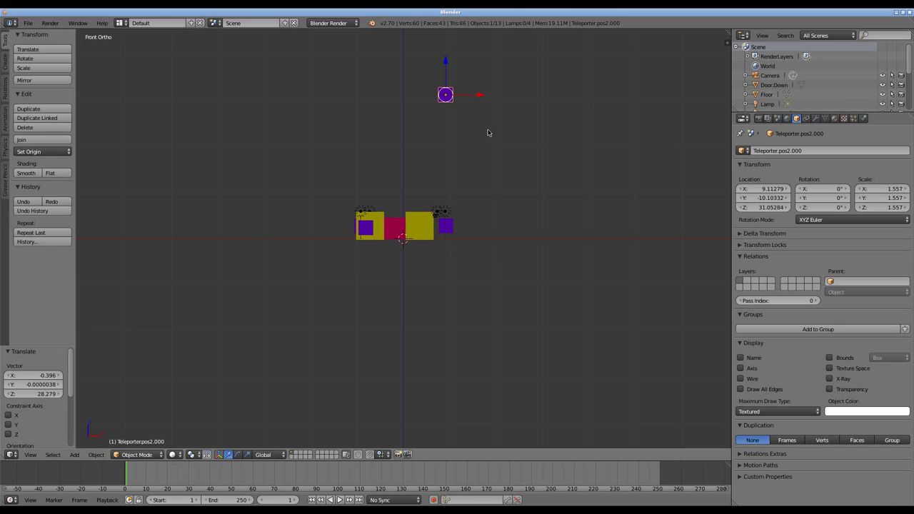
# Add a default cube at the scene's origin.
pyautogui.scroll(5, 428, 243)
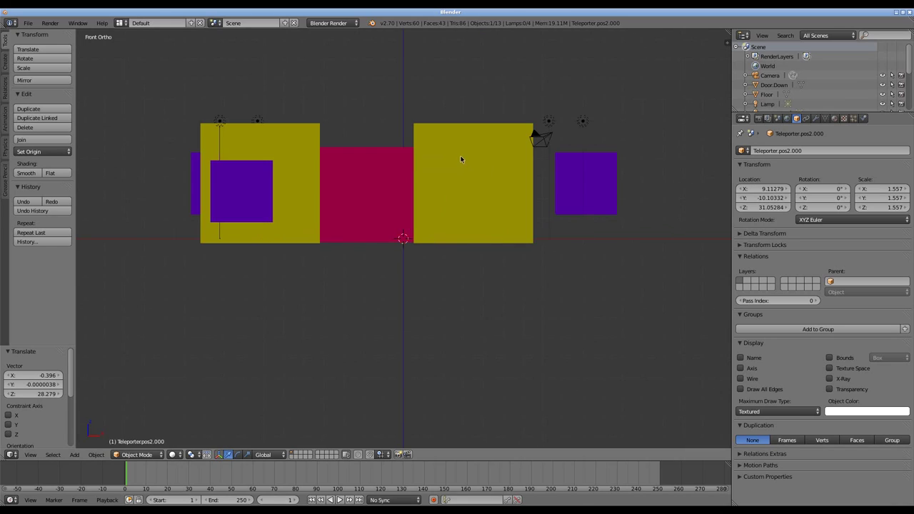
pyautogui.moveTo(462, 157); pyautogui.dragTo(442, 170, button='middle')
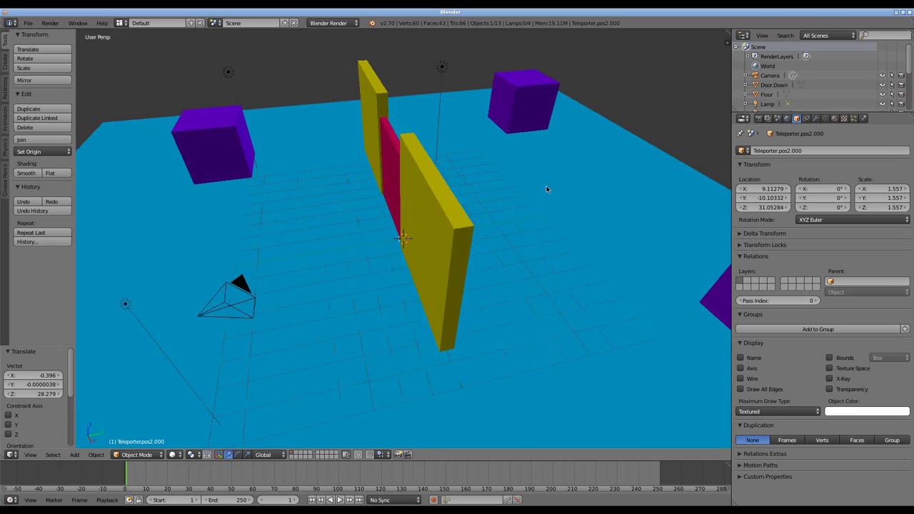
pyautogui.moveTo(546, 184); pyautogui.dragTo(404, 191, button='middle')
pyautogui.scroll(-3, 469, 224)
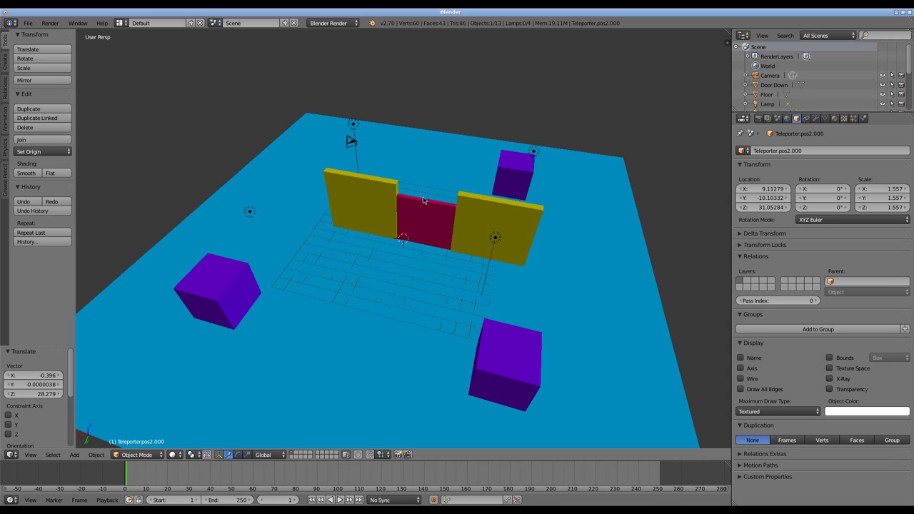
pyautogui.press('space')
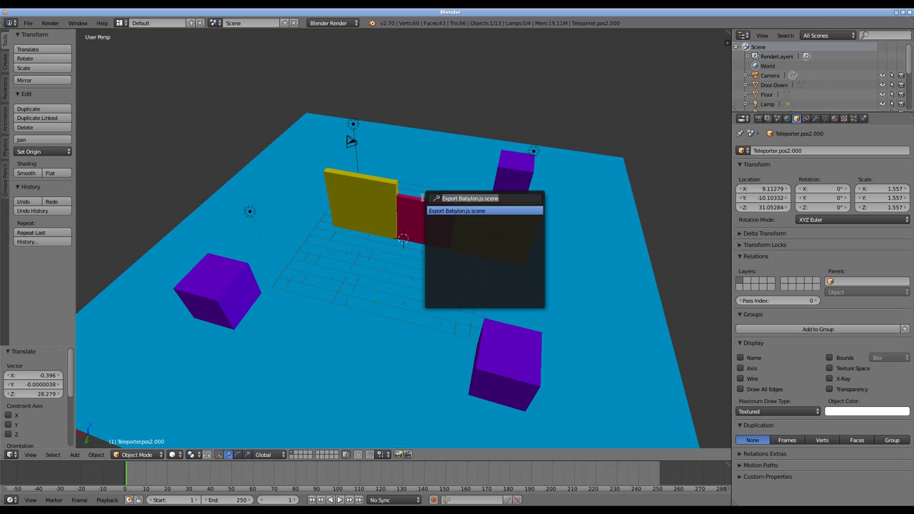
pyautogui.write('add cube')
pyautogui.press('Return')
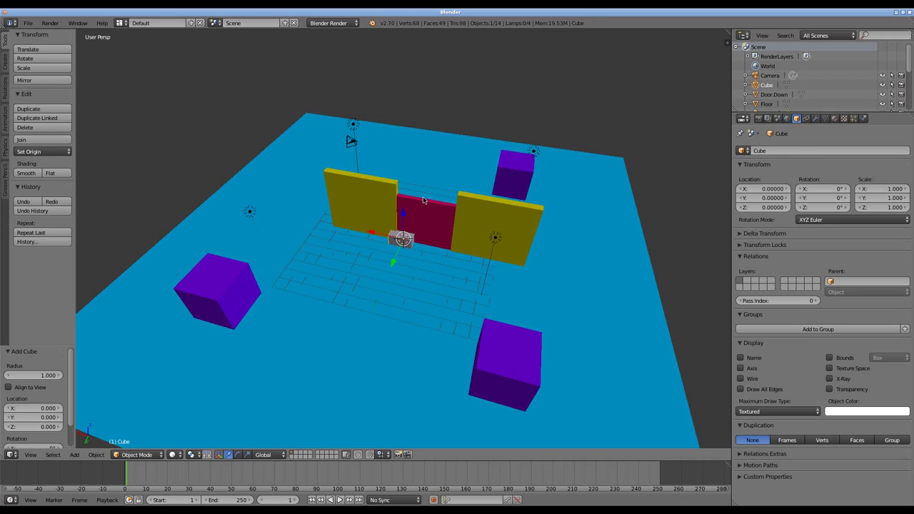
# In right view, move the new cube about 3.38 along negative Y and 4.29 along Z, and check it through the camera.
pyautogui.press('KP_3')
pyautogui.press('g')
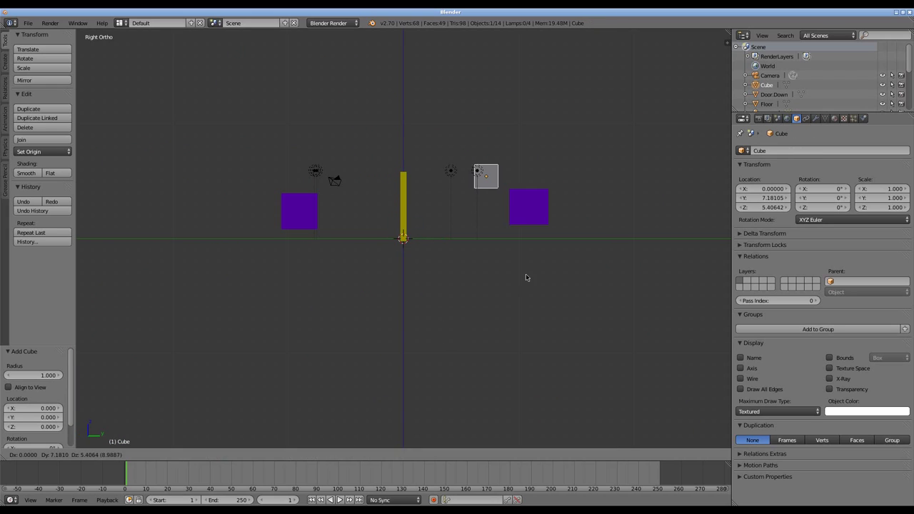
pyautogui.click(403, 289)
pyautogui.press('KP_0')
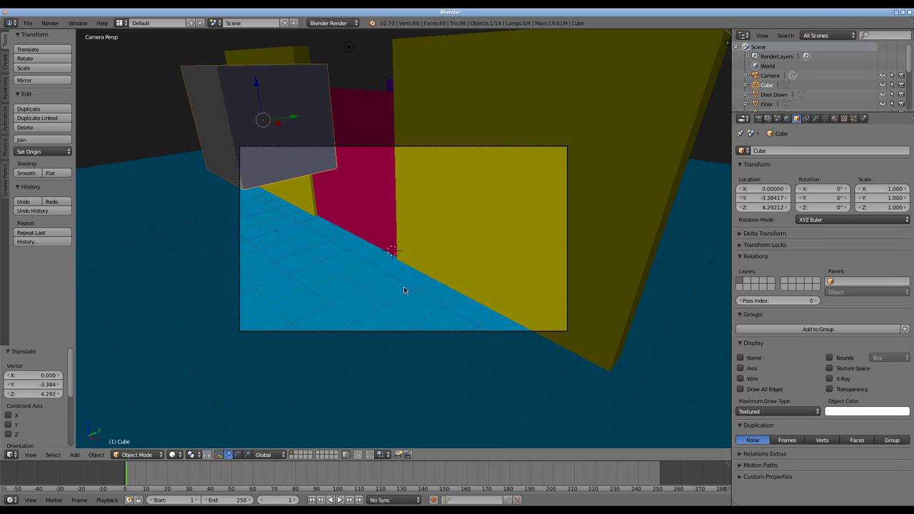
# Enable Rigid Body physics on the new cube with a Box collision shape.
pyautogui.rightClick(271, 179)
pyautogui.rightClick(272, 180)
pyautogui.rightClick(260, 182)
pyautogui.click(863, 118)
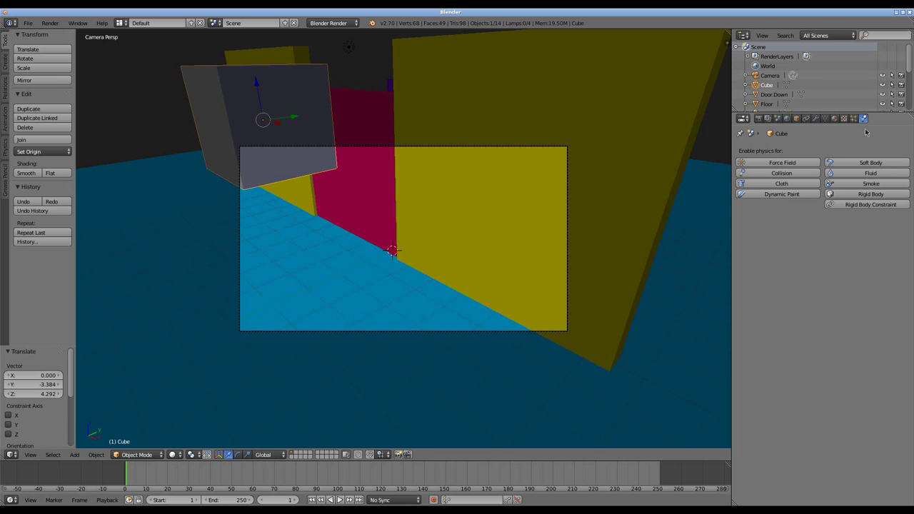
pyautogui.click(865, 194)
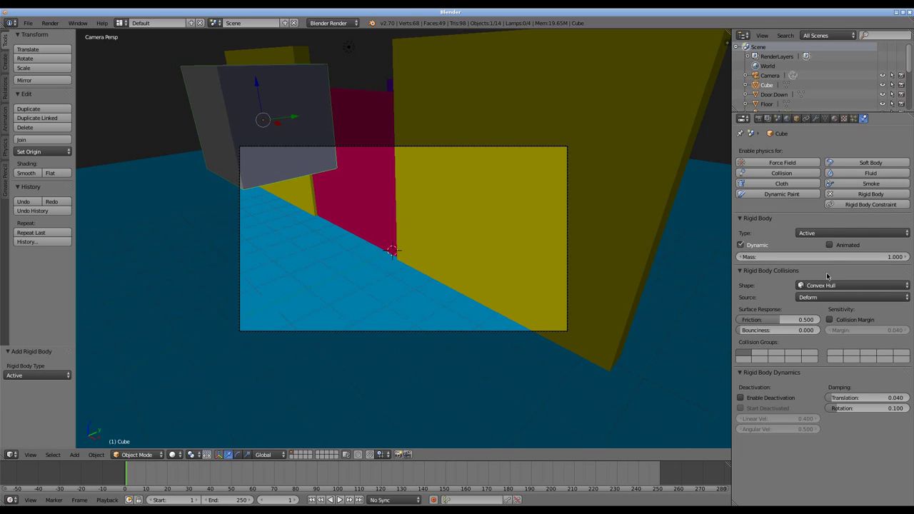
pyautogui.click(824, 288)
pyautogui.click(823, 275)
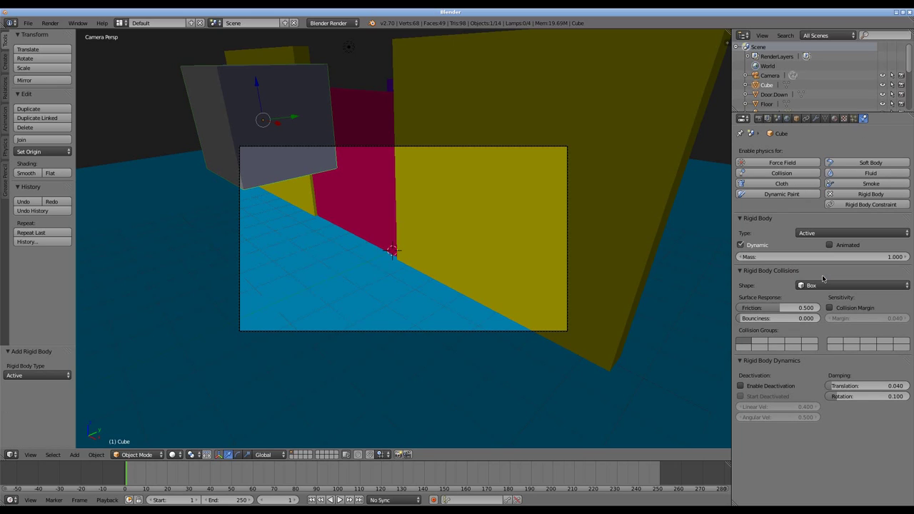
# Export the Babylon.js scene with the rigid-body cube, reload it in Iceweasel and return to Blender.
pyautogui.press('space')
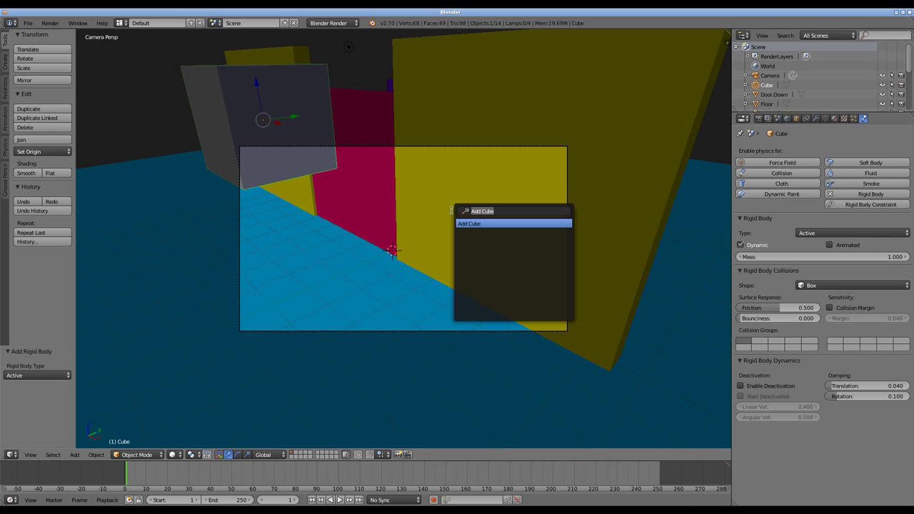
pyautogui.write('bab')
pyautogui.press('Return')
pyautogui.press('Return')
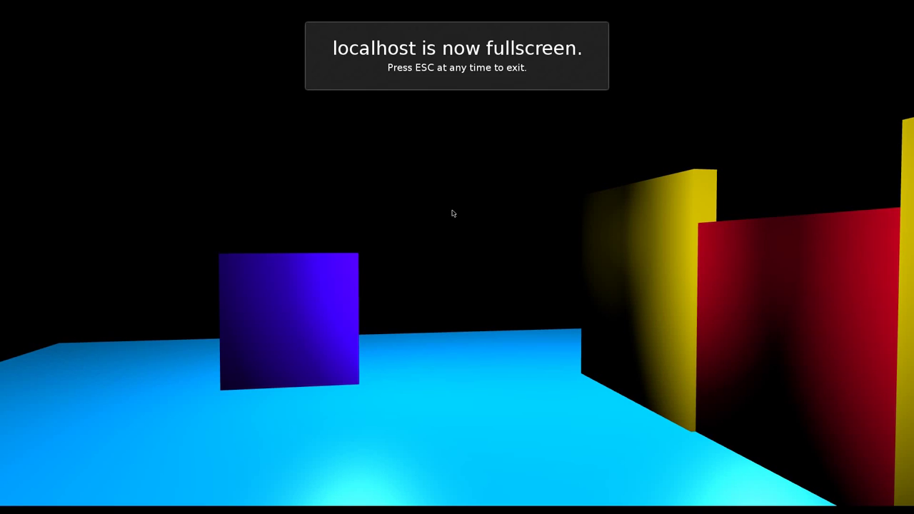
pyautogui.press('F5')
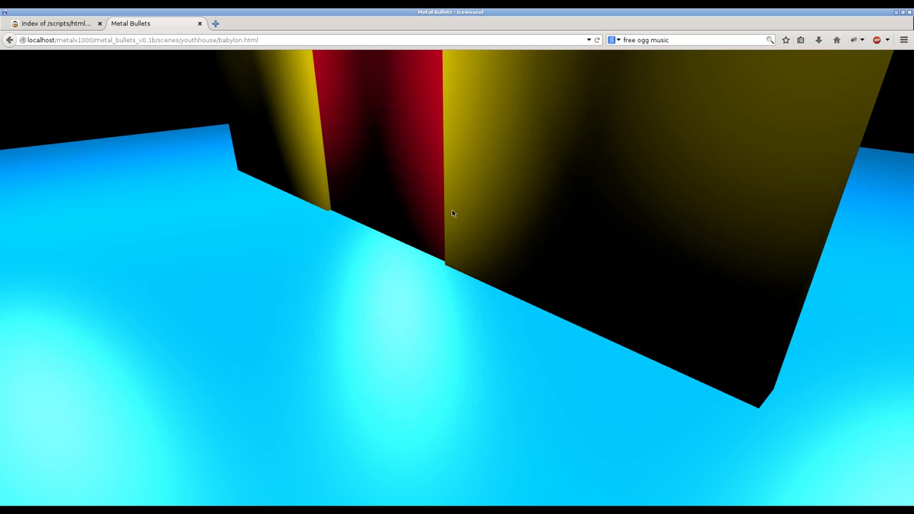
pyautogui.press('F5')
pyautogui.hotkey('alt', 'Tab')
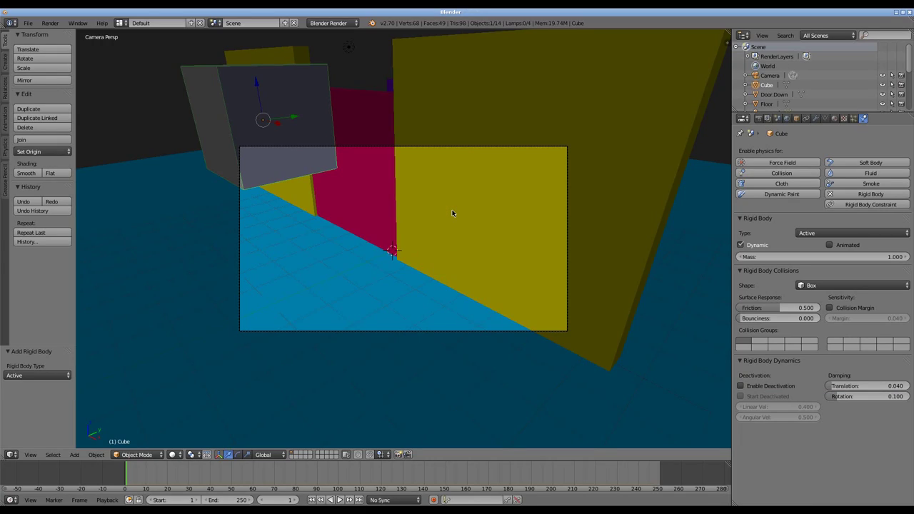
# Enable Rigid Body physics on the Floor with a Box collision shape.
pyautogui.rightClick(706, 172)
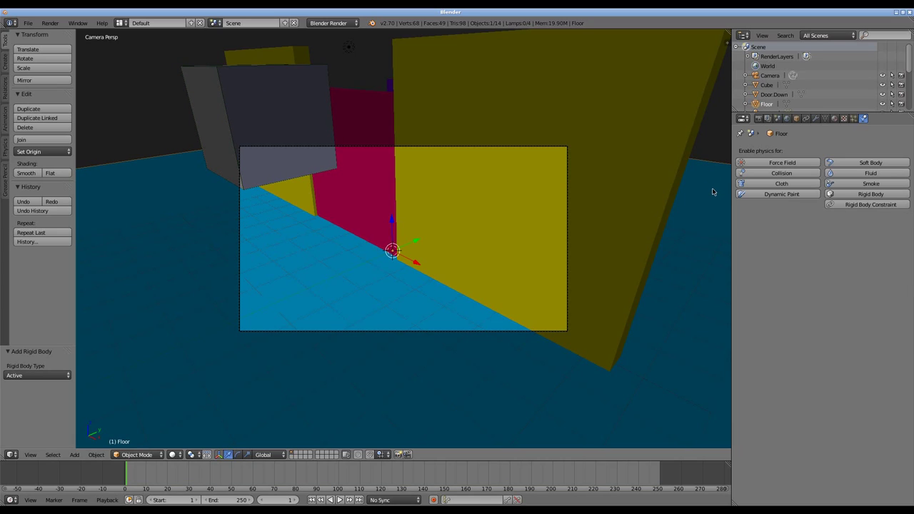
pyautogui.click(870, 195)
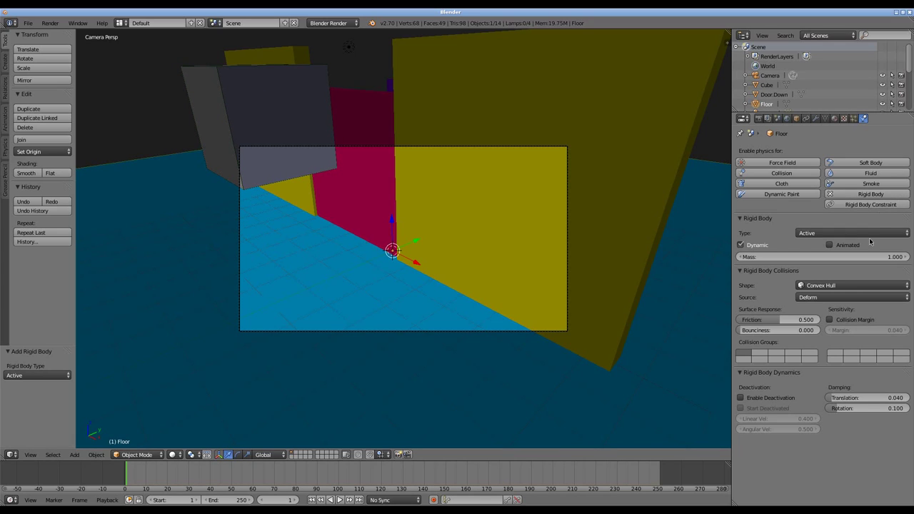
pyautogui.click(856, 285)
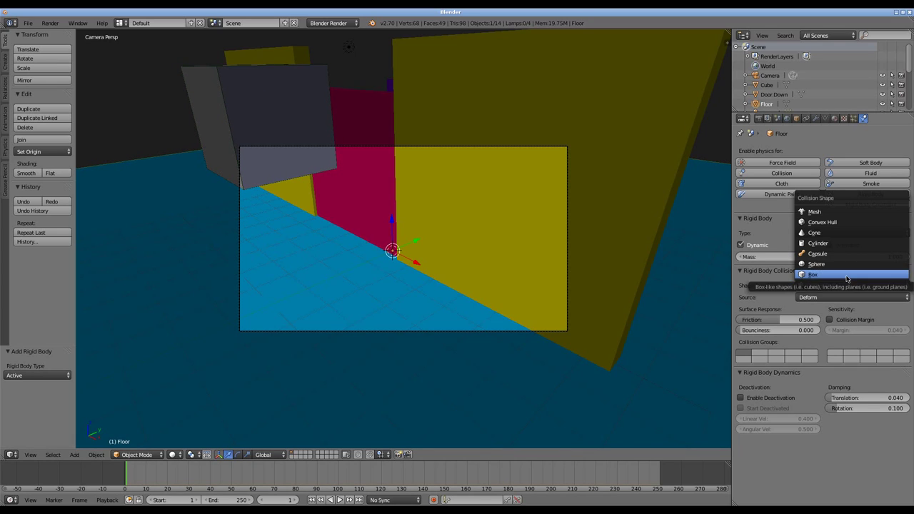
pyautogui.click(847, 275)
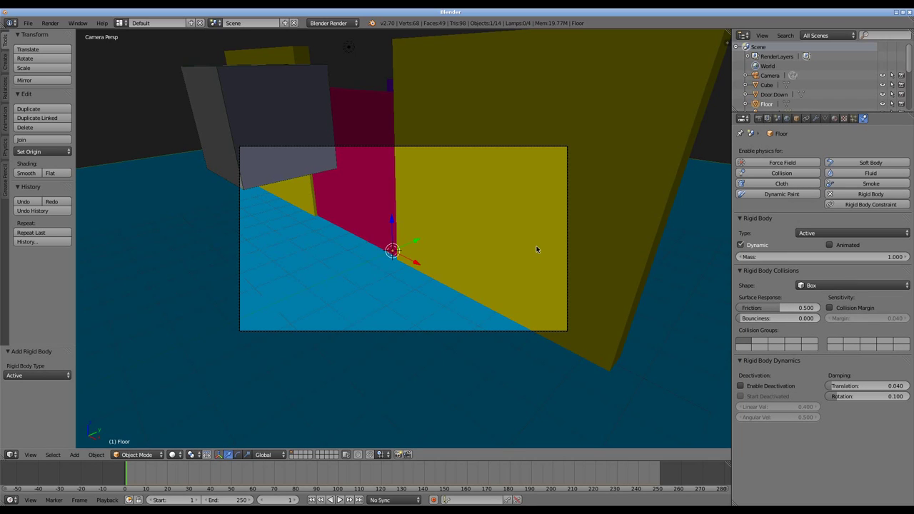
# Export the Babylon.js scene with the rigid-body Floor as scene.babylon and reload the page in Iceweasel.
pyautogui.press('space')
pyautogui.press('Return')
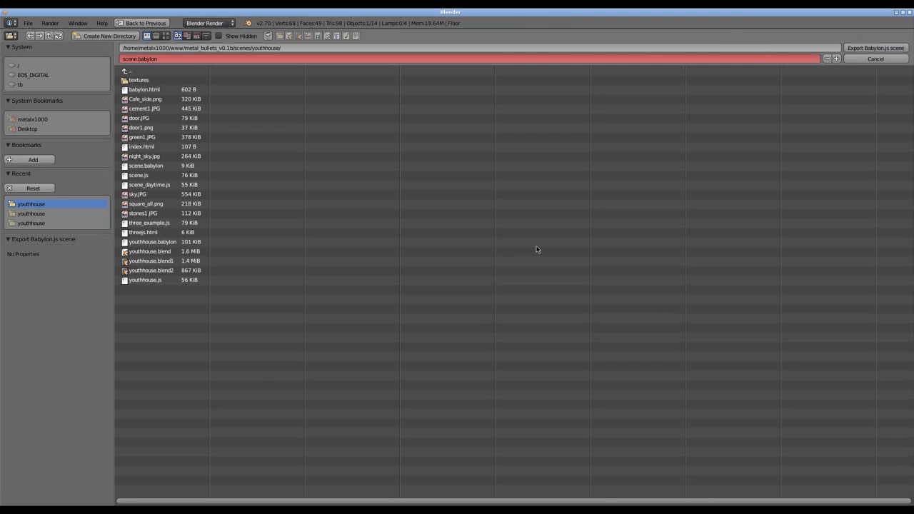
pyautogui.press('Return')
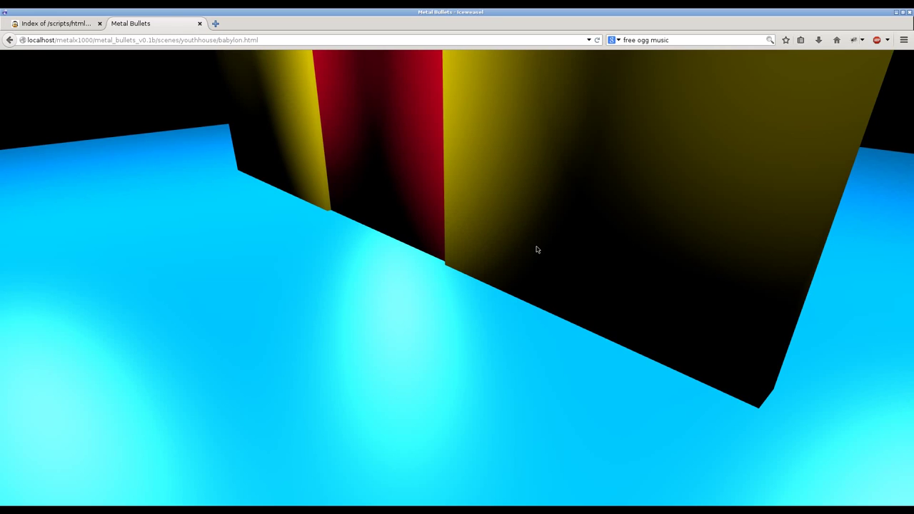
pyautogui.press('F5')
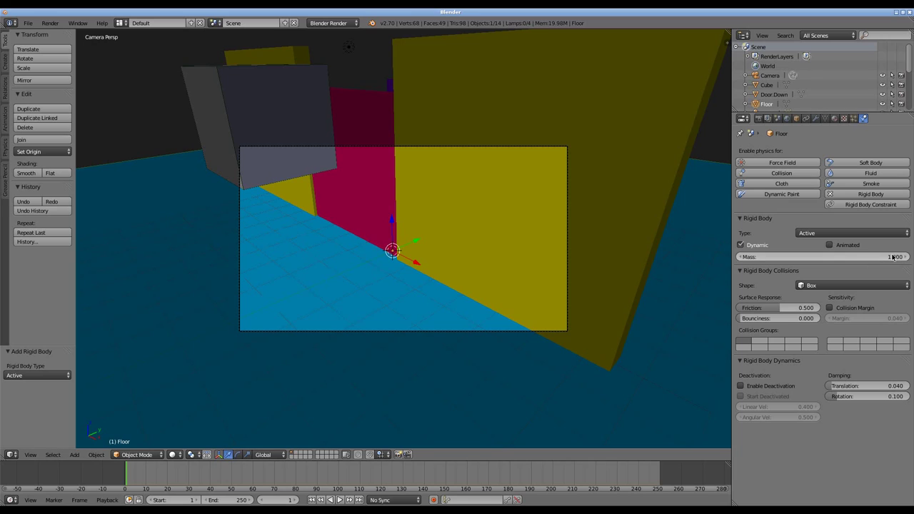
# Lower the Floor's rigid body mass to 0.001.
pyautogui.moveTo(894, 261); pyautogui.dragTo(821, 260)
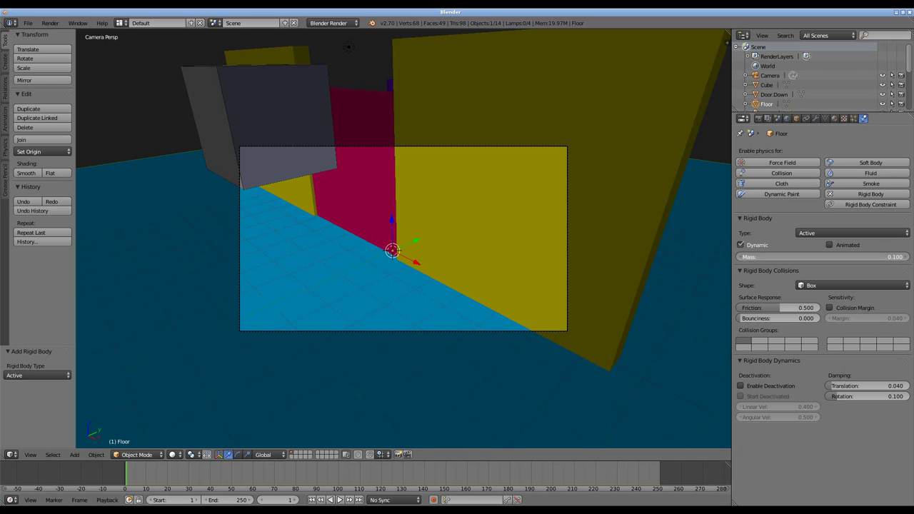
pyautogui.click(861, 257)
pyautogui.press('Escape')
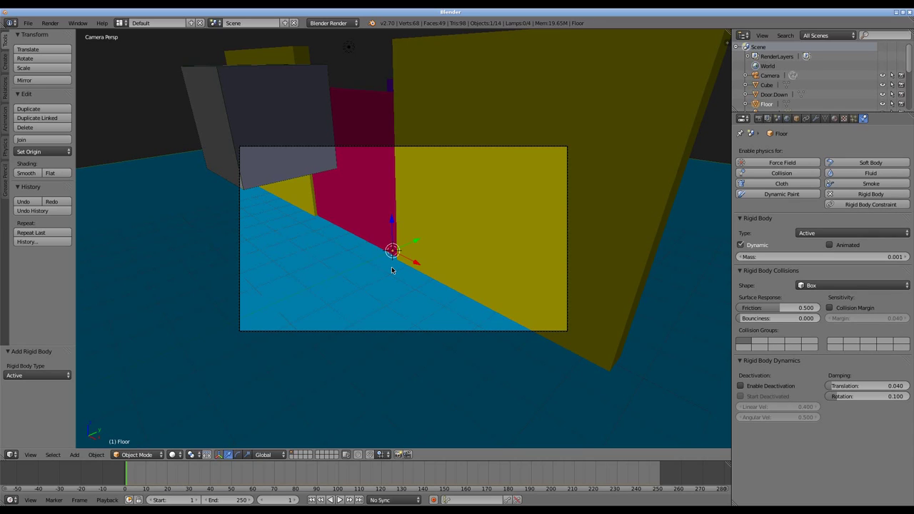
# Export the Babylon.js scene with the lighter Floor, explore it fullscreen in Iceweasel and leave fullscreen.
pyautogui.press('space')
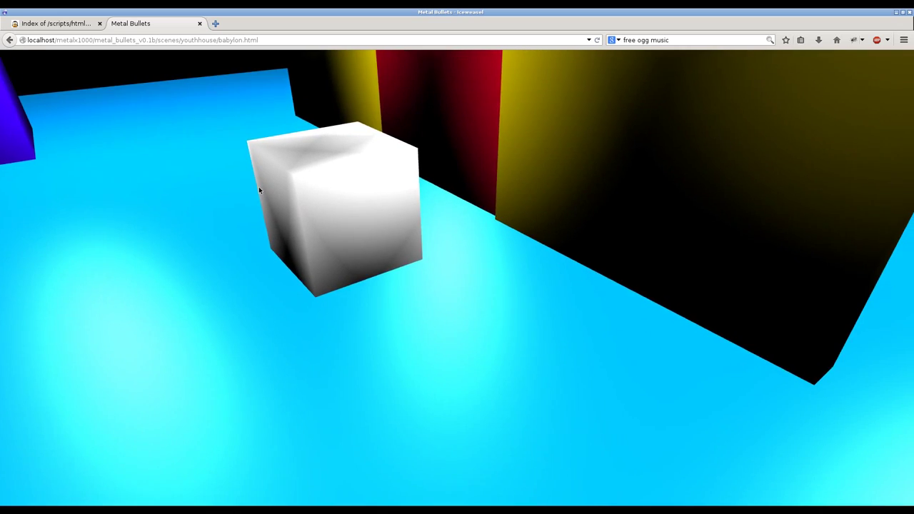
pyautogui.click(258, 187)
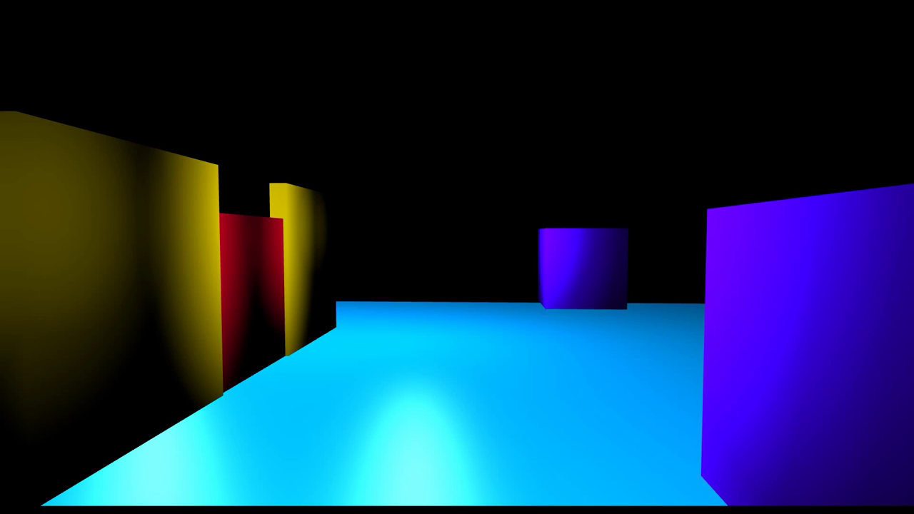
pyautogui.press('Escape')
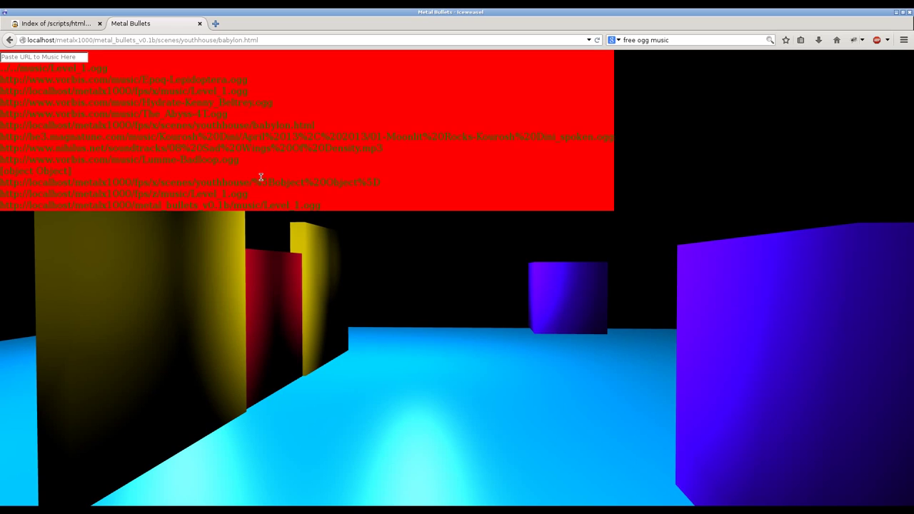